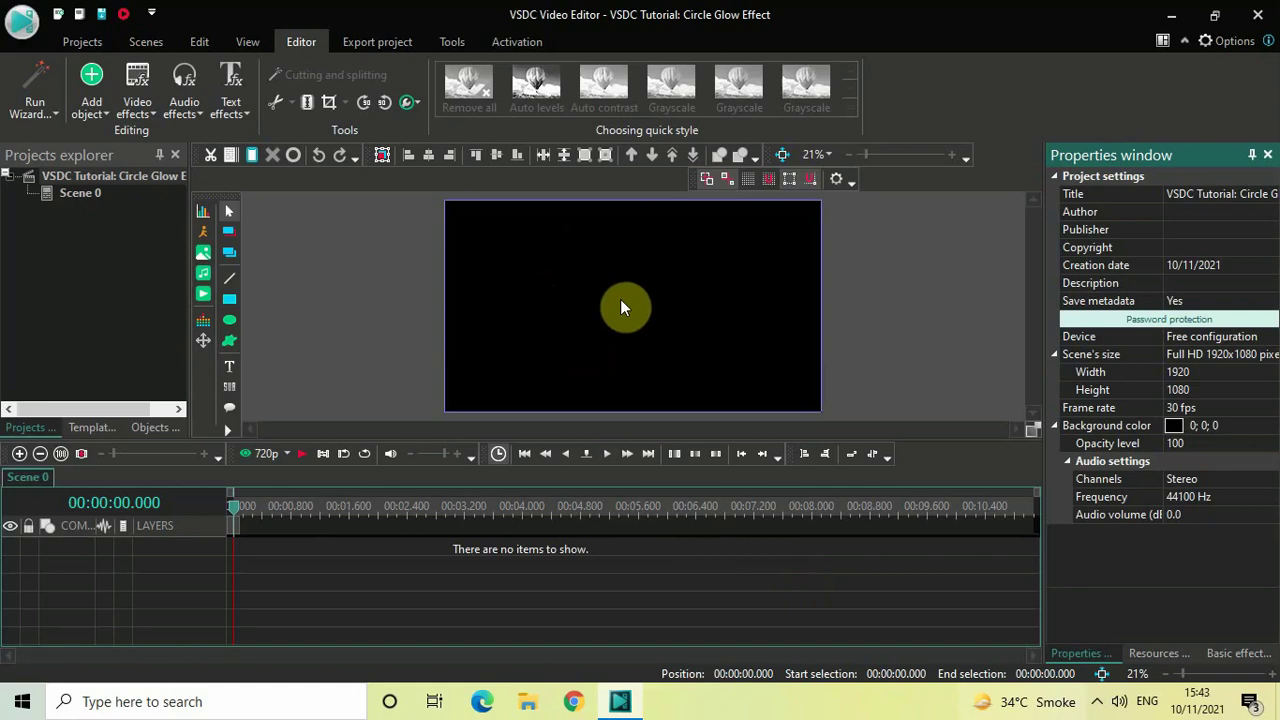
Add an ellipse with default timing and draw a large 715 x 738 white circle on the scene.
{"action": "left_click", "coordinate": [91, 88]}
{"action": "left_click", "coordinate": [152, 238]}
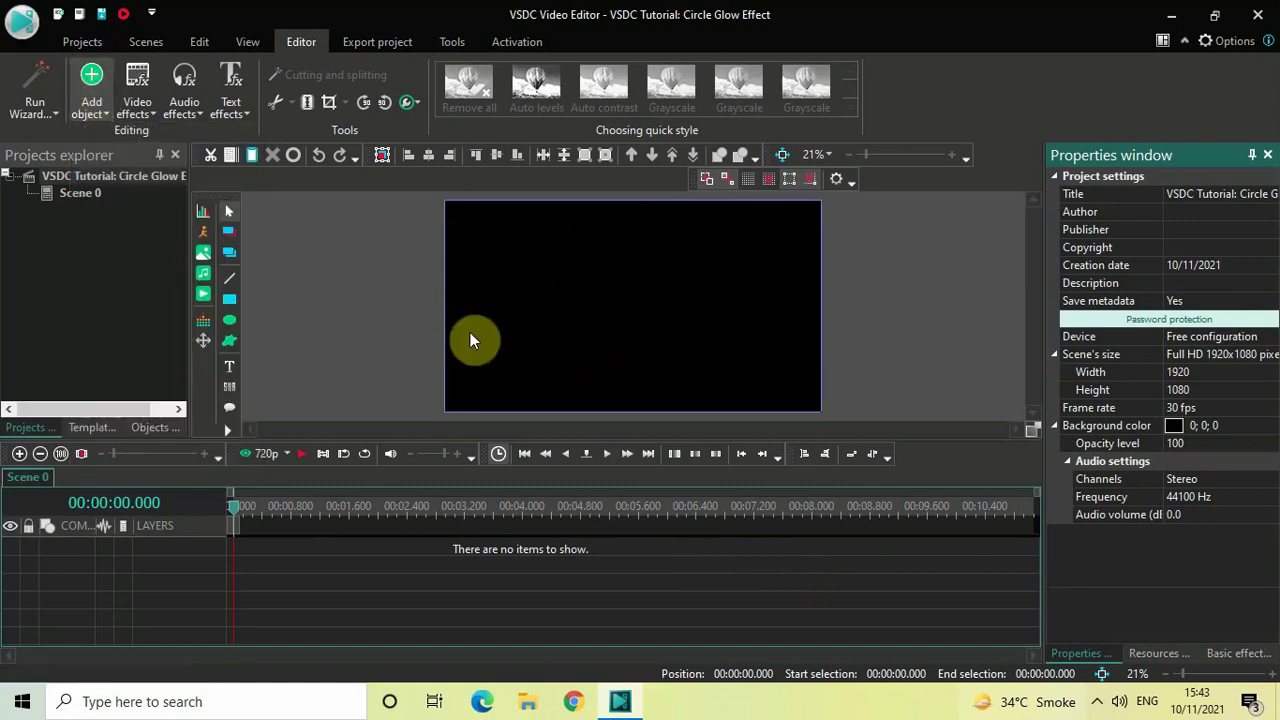
{"action": "left_click", "coordinate": [814, 442]}
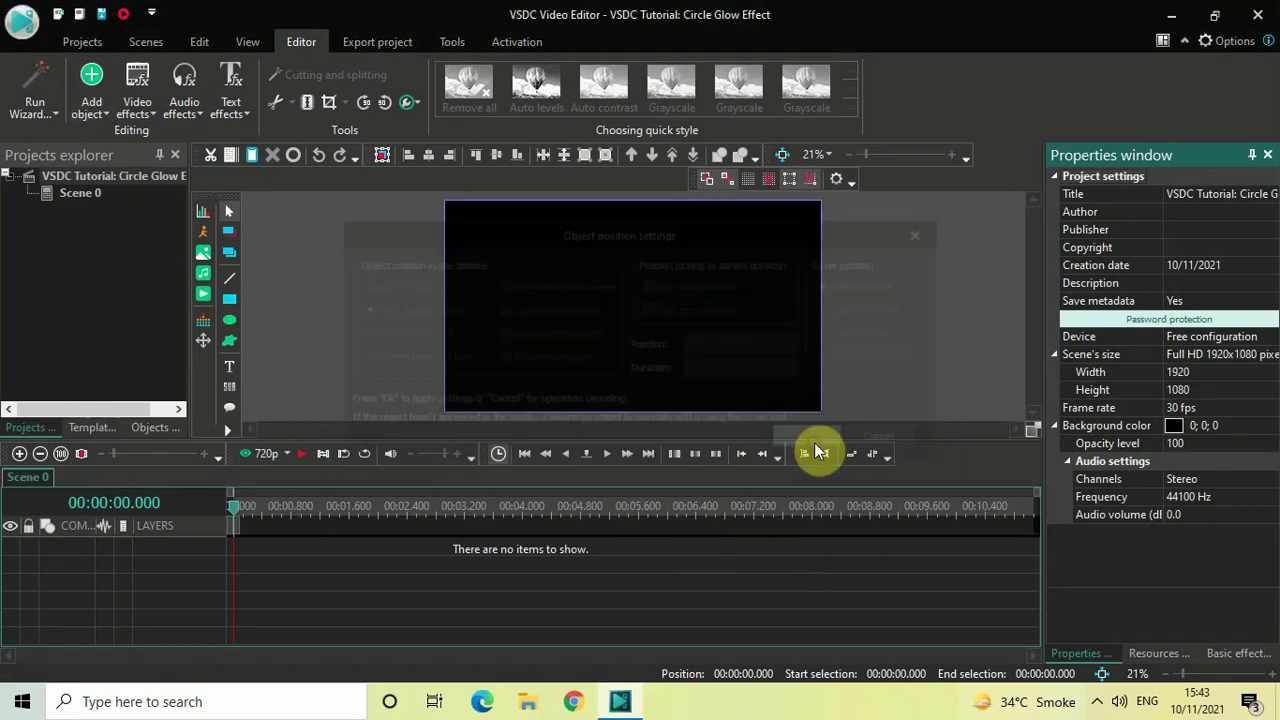
{"action": "left_click_drag", "start_coordinate": [552, 235], "coordinate": [692, 379]}
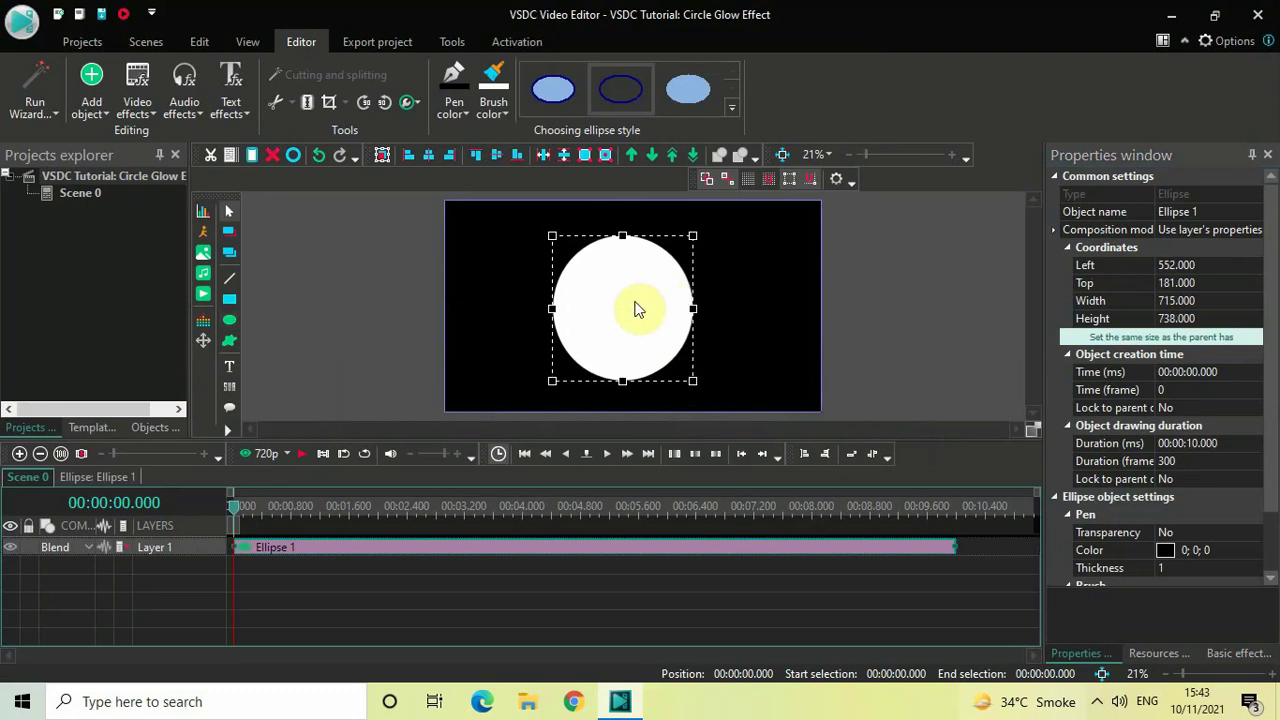
Align Ellipse 1 to the horizontal and vertical centre of the frame (left 602.5, top 171).
{"action": "left_click", "coordinate": [427, 157]}
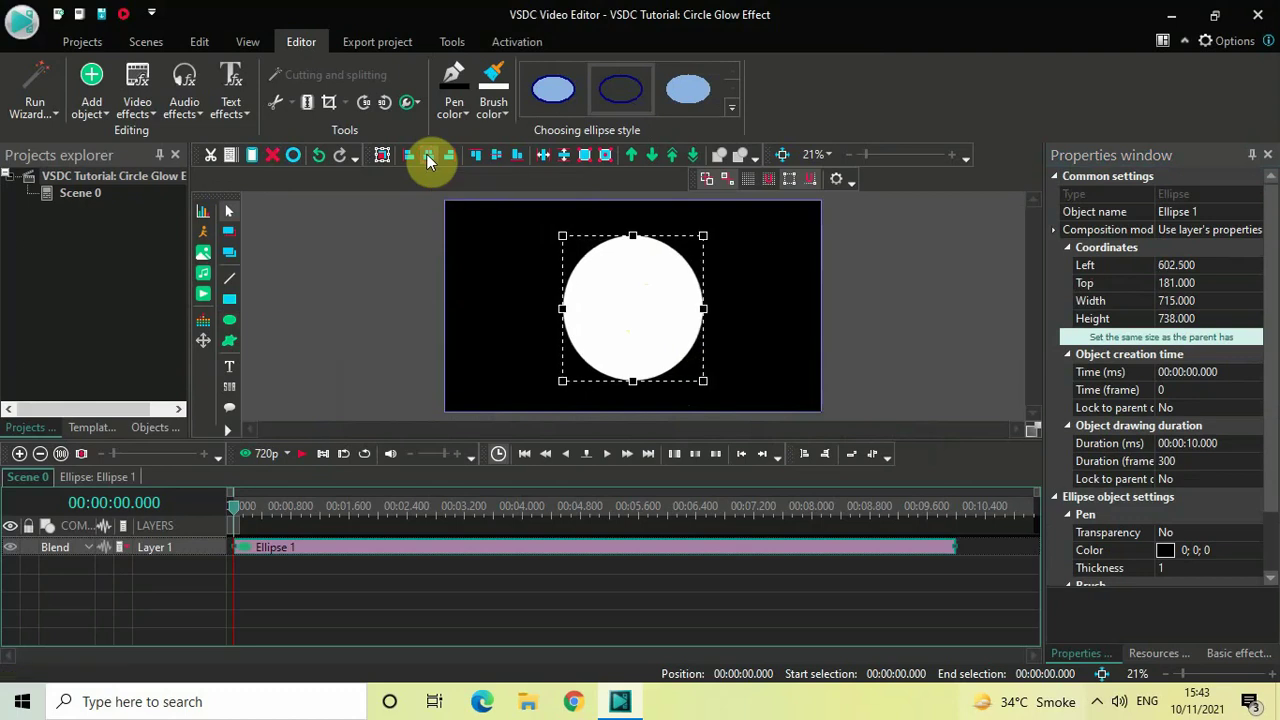
{"action": "left_click", "coordinate": [497, 158]}
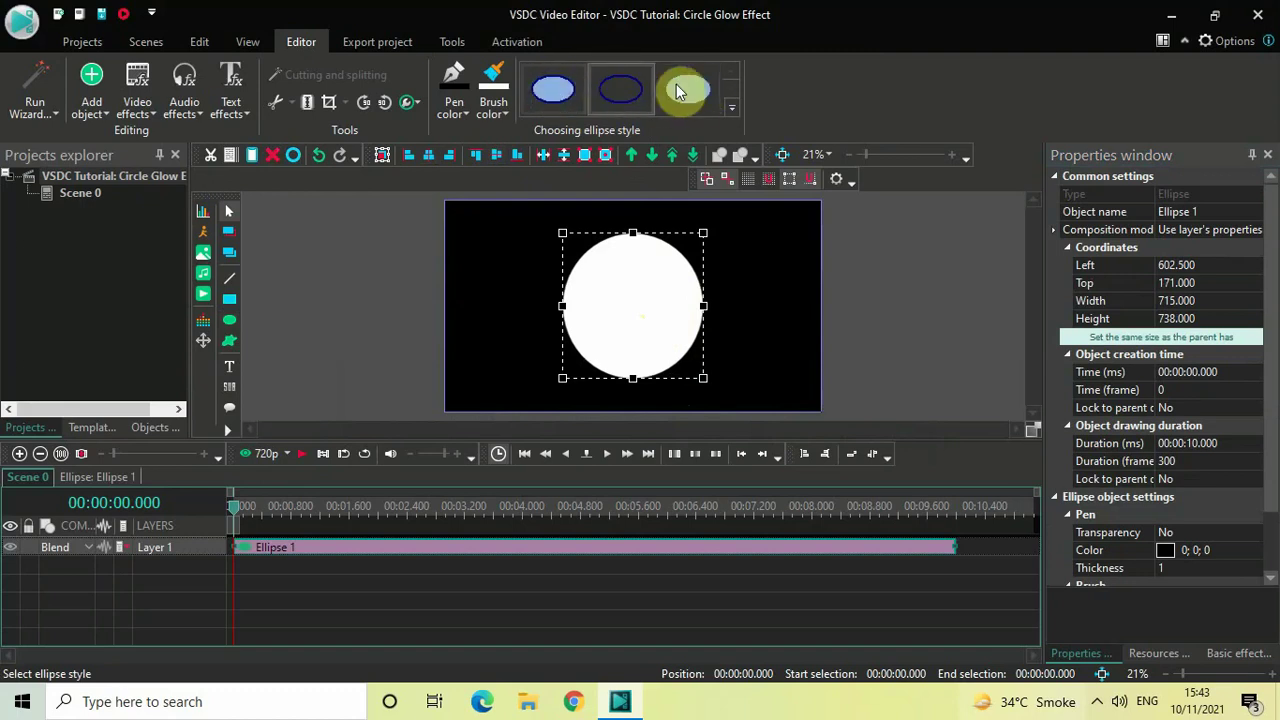
Switch Ellipse 1 to the outline-only style with a transparent fill and select its Pen Color property.
{"action": "left_click", "coordinate": [621, 91]}
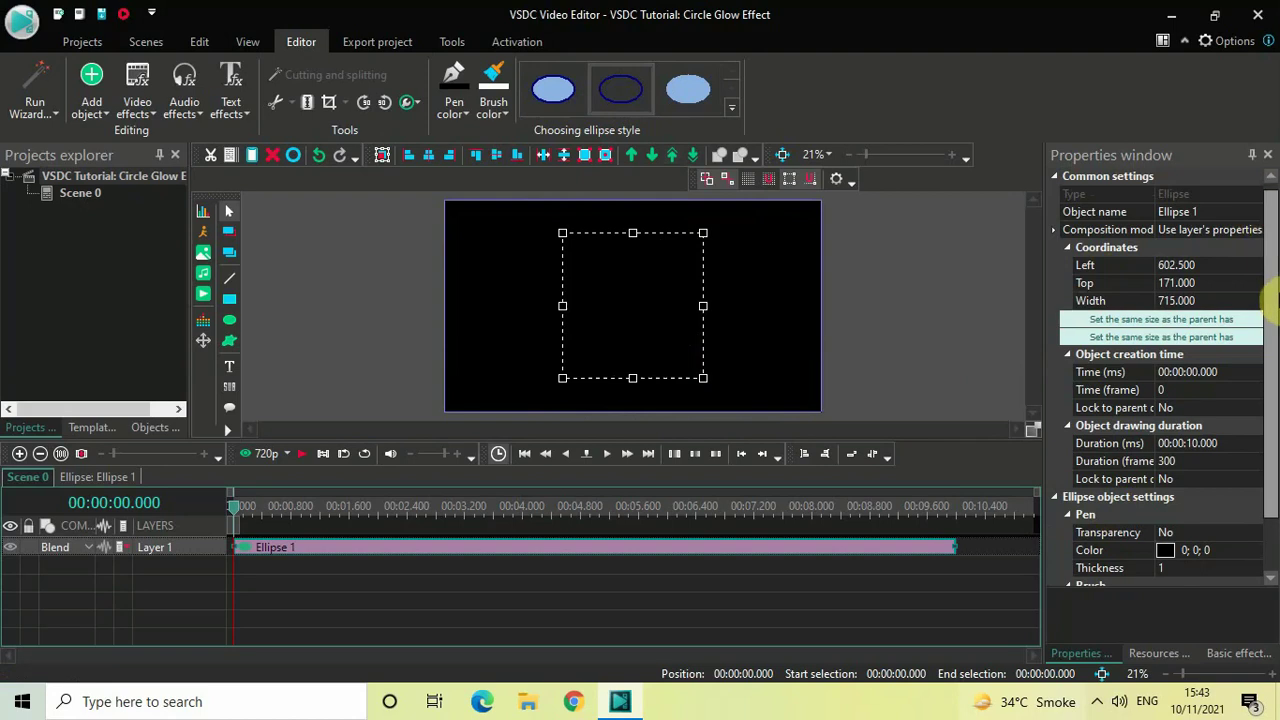
{"action": "scroll", "coordinate": [1277, 260], "scroll_direction": "down", "scroll_amount": 3}
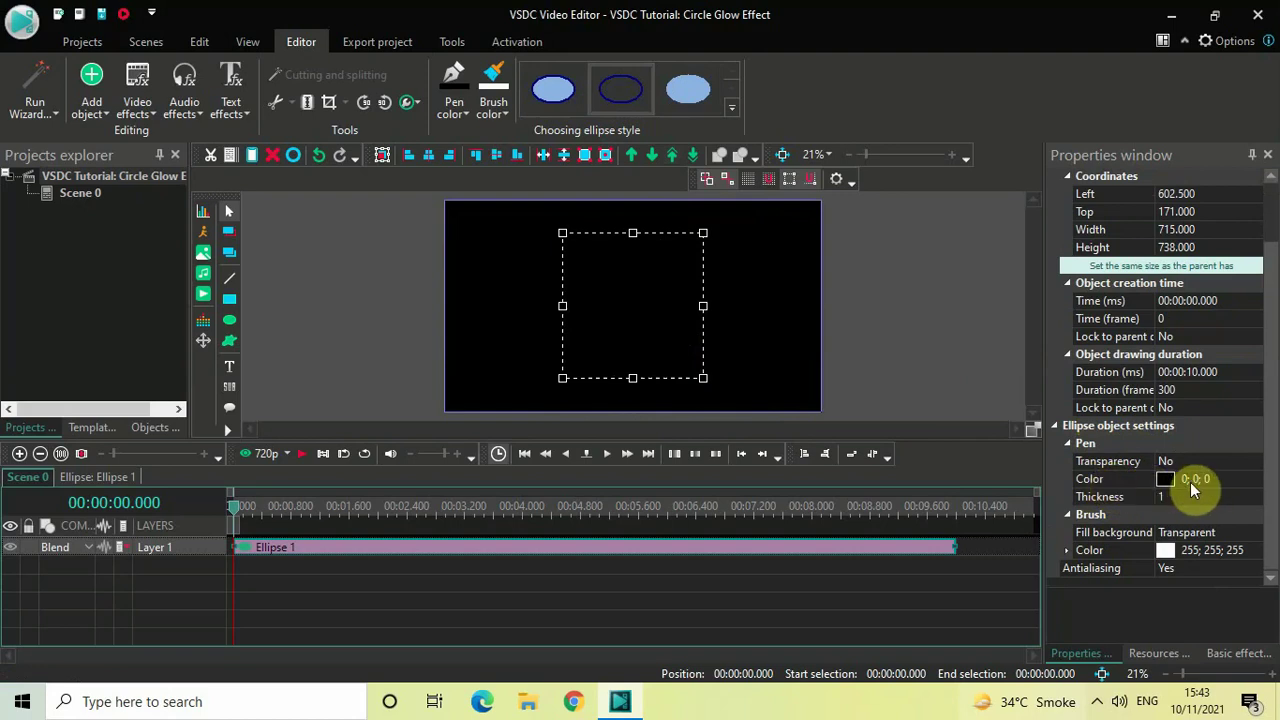
{"action": "left_click", "coordinate": [1257, 486]}
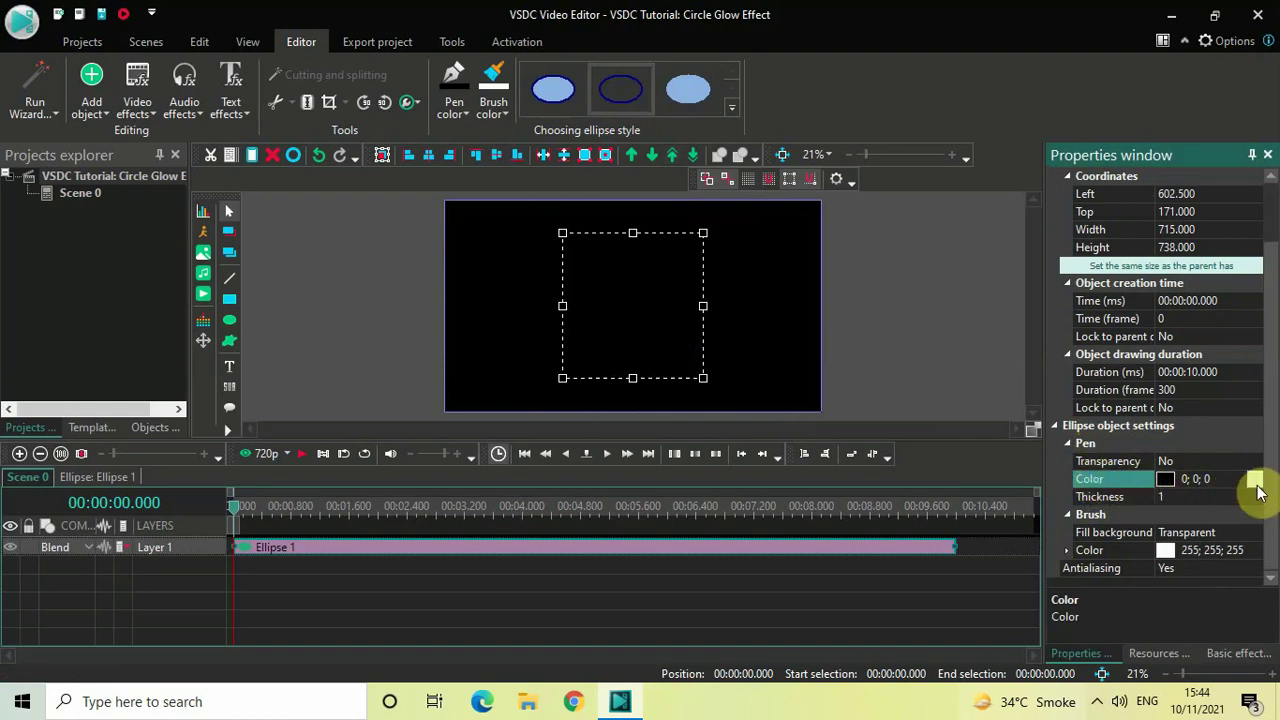
Set the circle's pen colour to pink, hex #ffa0ff (255; 160; 255).
{"action": "left_click", "coordinate": [1256, 482]}
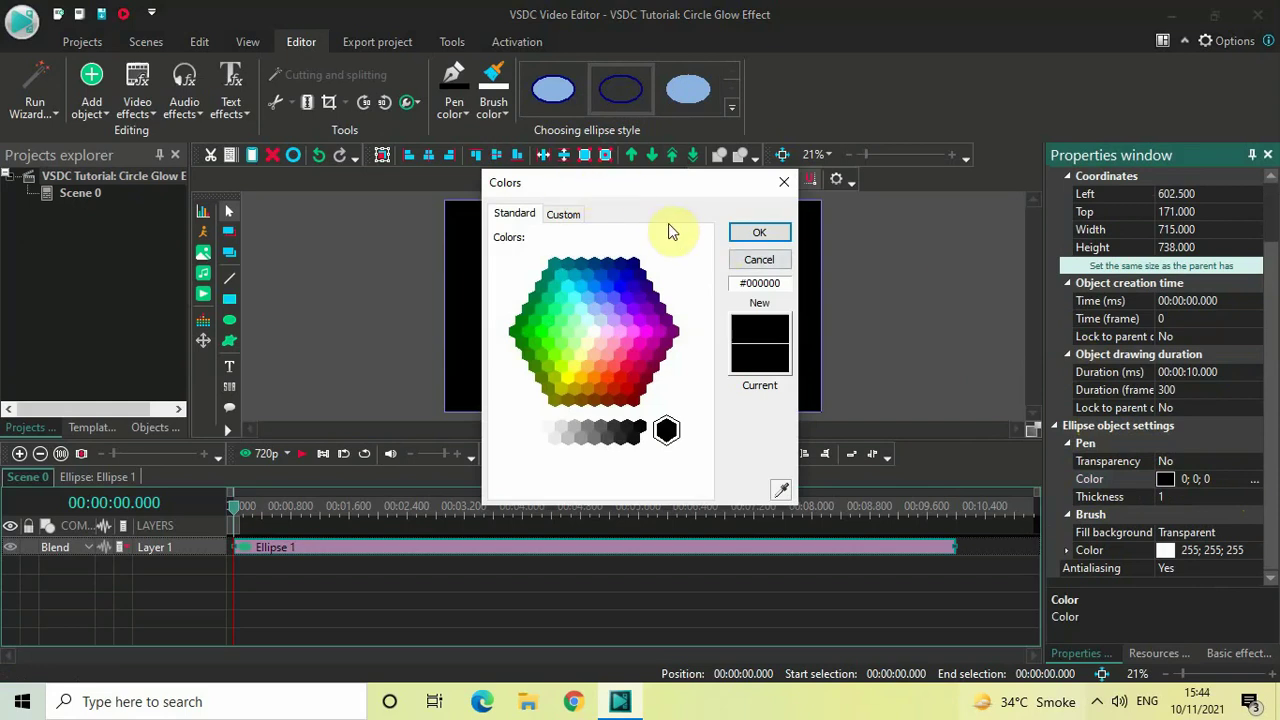
{"action": "left_click", "coordinate": [785, 282]}
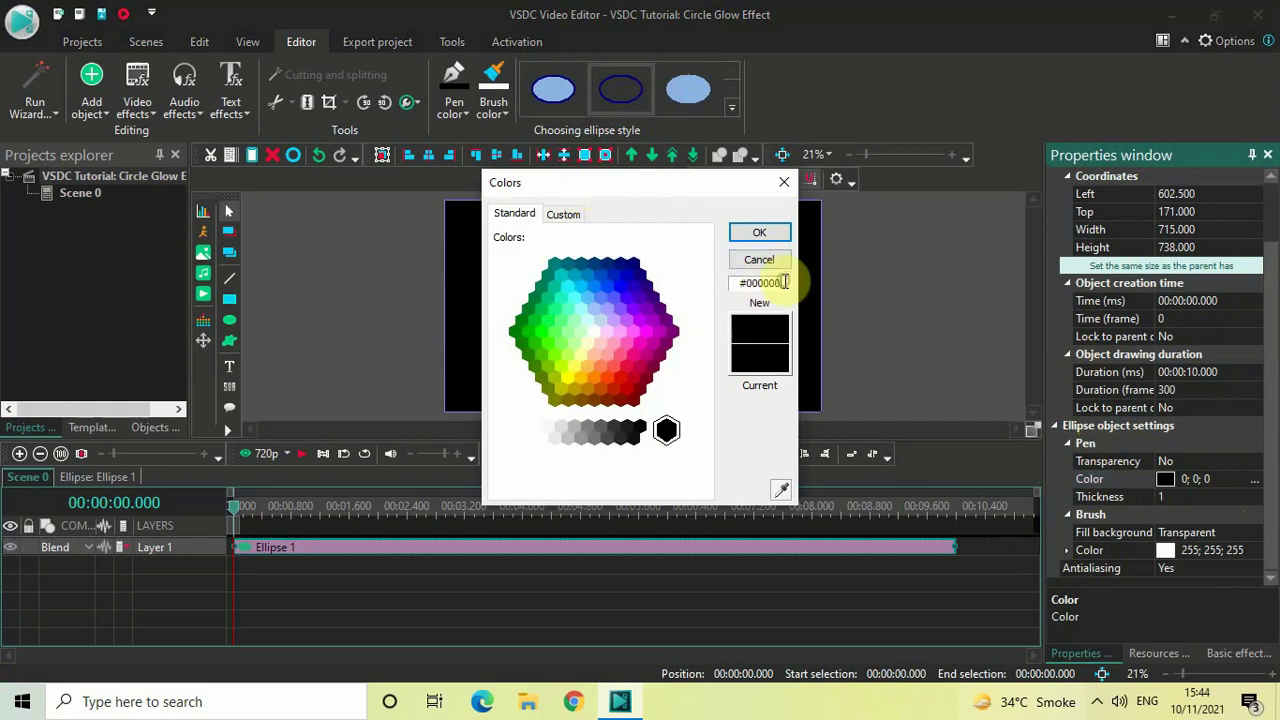
{"action": "key", "text": "BackSpace"}
{"action": "key", "text": "BackSpace"}
{"action": "key", "text": "BackSpace"}
{"action": "key", "text": "BackSpace"}
{"action": "key", "text": "BackSpace"}
{"action": "key", "text": "BackSpace"}
{"action": "type", "text": "ffa0ff"}
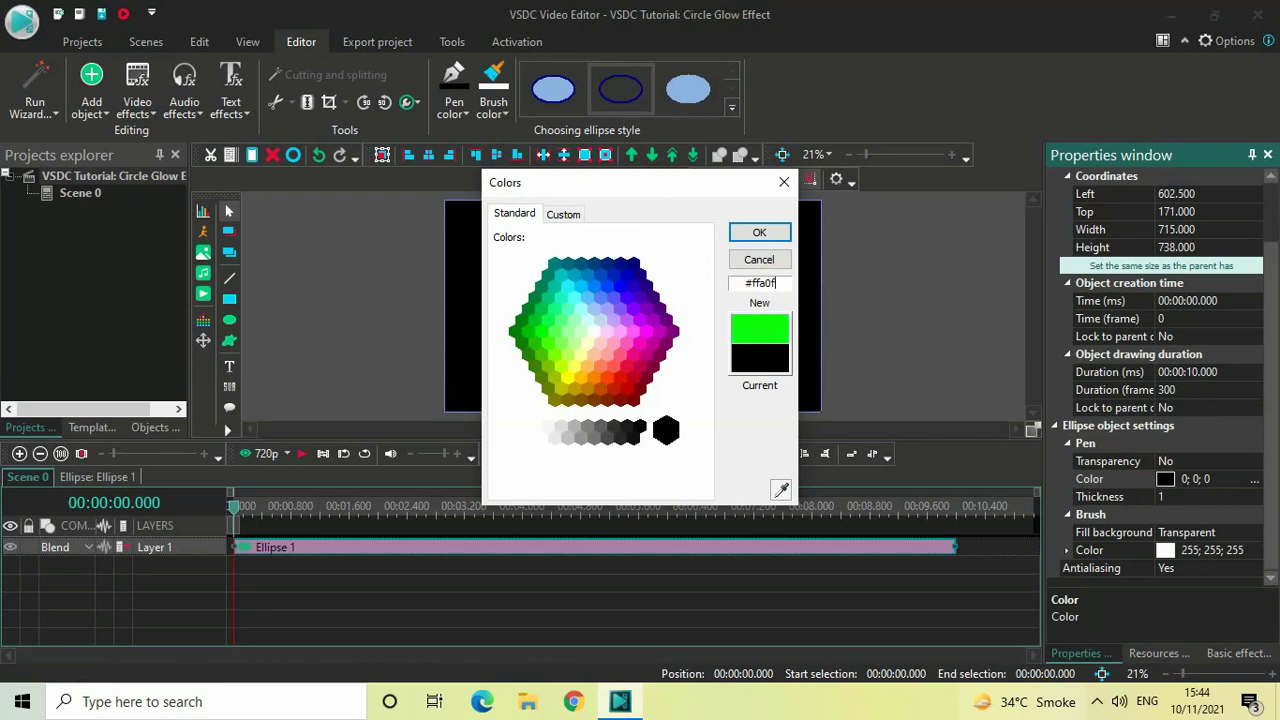
{"action": "left_click", "coordinate": [761, 233]}
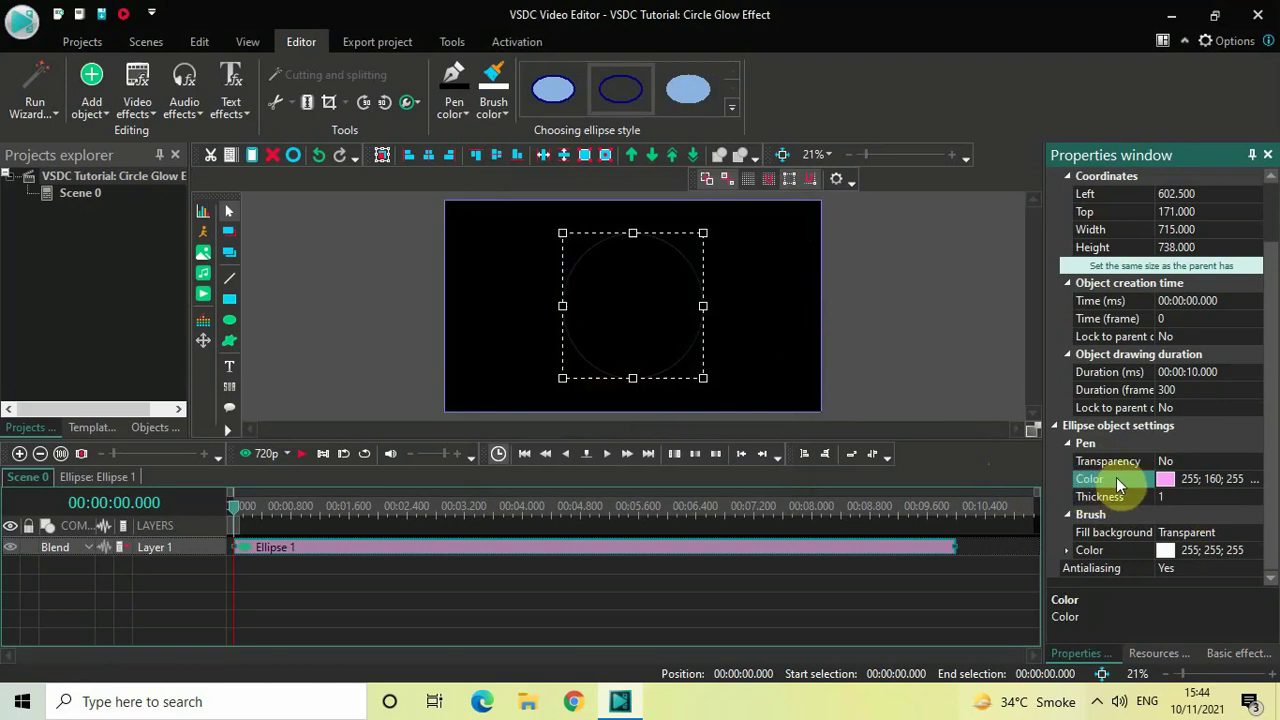
Set the circle's pen thickness to 15 and deselect it to preview the pink ring.
{"action": "left_click", "coordinate": [1090, 498]}
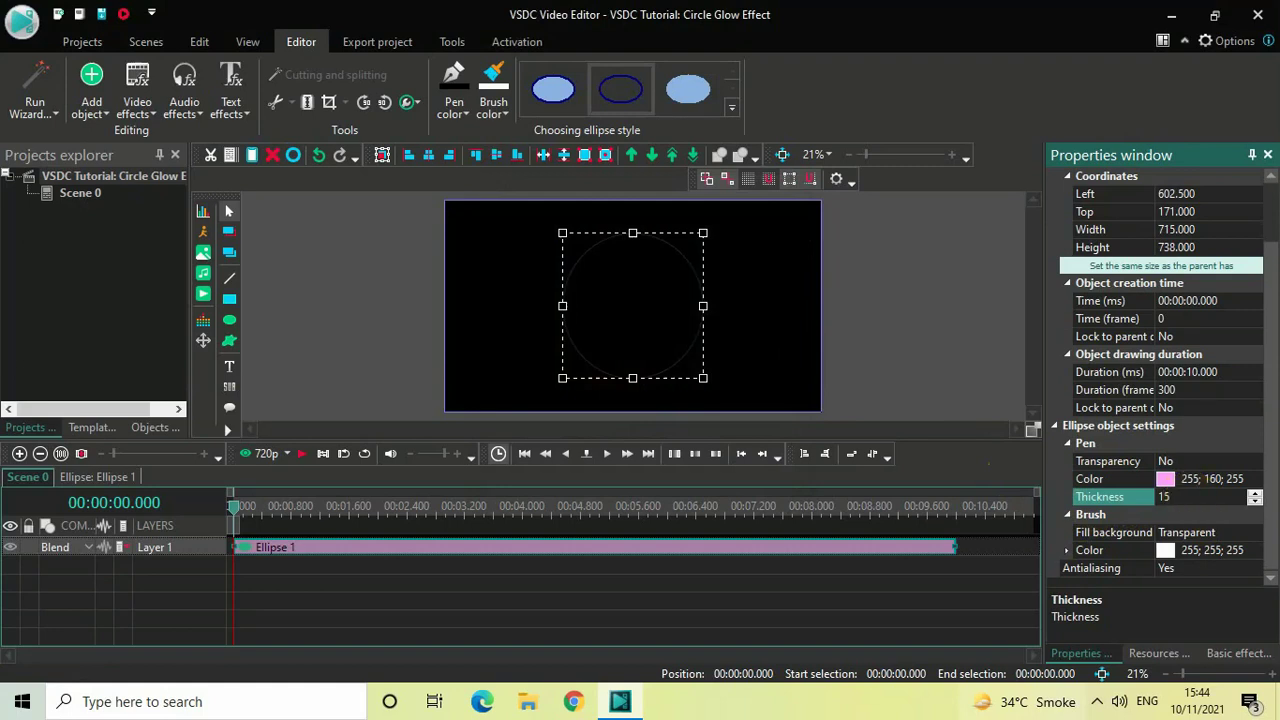
{"action": "type", "text": "5"}
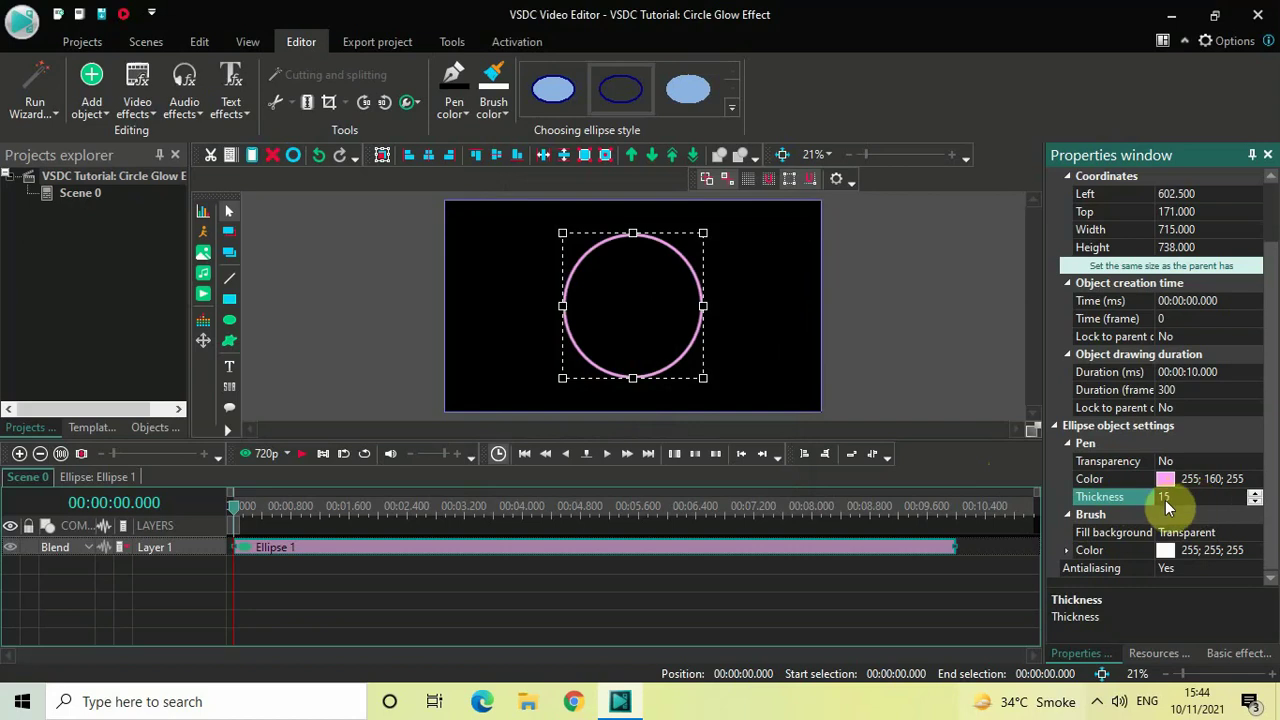
{"action": "left_click", "coordinate": [603, 589]}
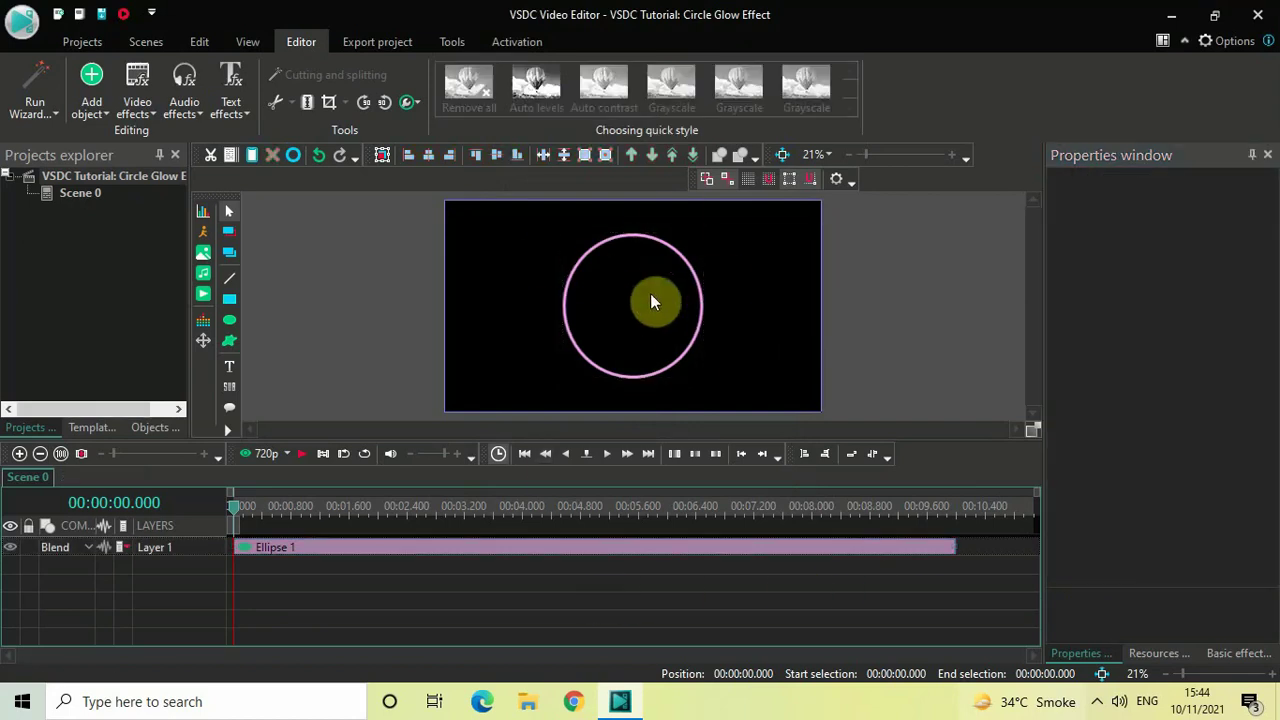
Inside Ellipse 1, add a Nature > Shadow video effect with default timing.
{"action": "double_click", "coordinate": [586, 552]}
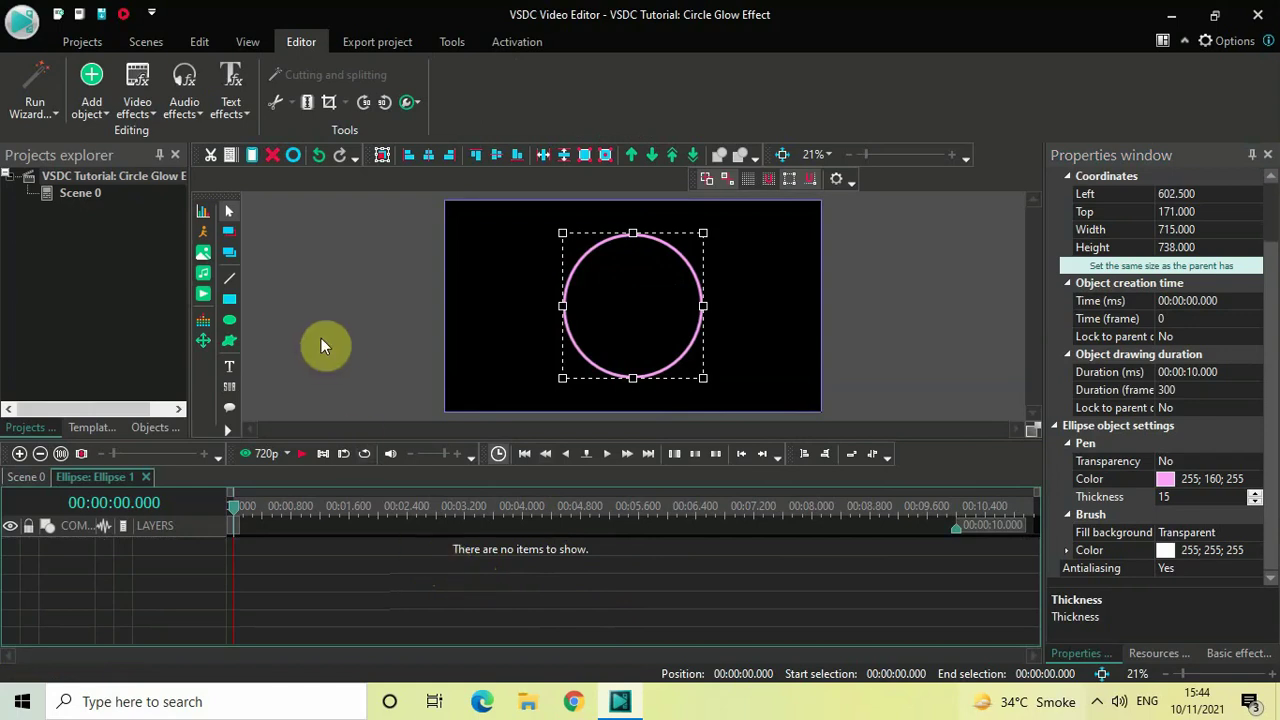
{"action": "left_click", "coordinate": [137, 107]}
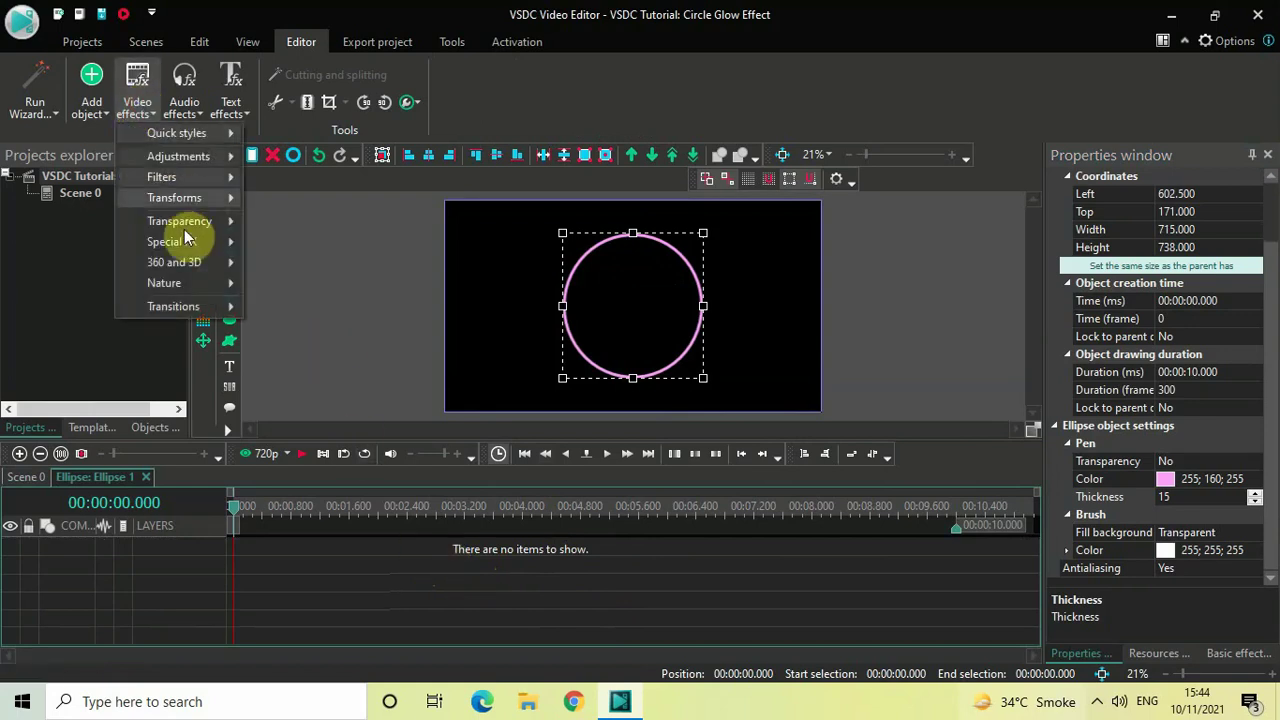
{"action": "mouse_move", "coordinate": [203, 284]}
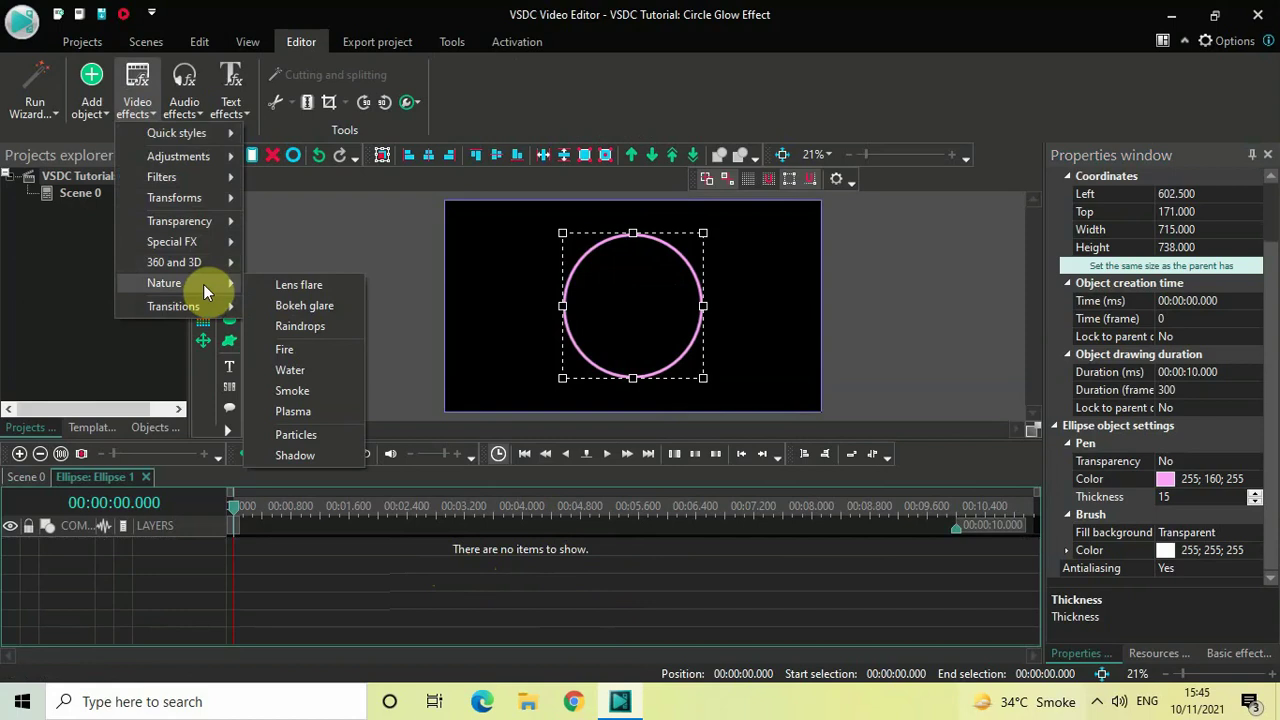
{"action": "left_click", "coordinate": [317, 453]}
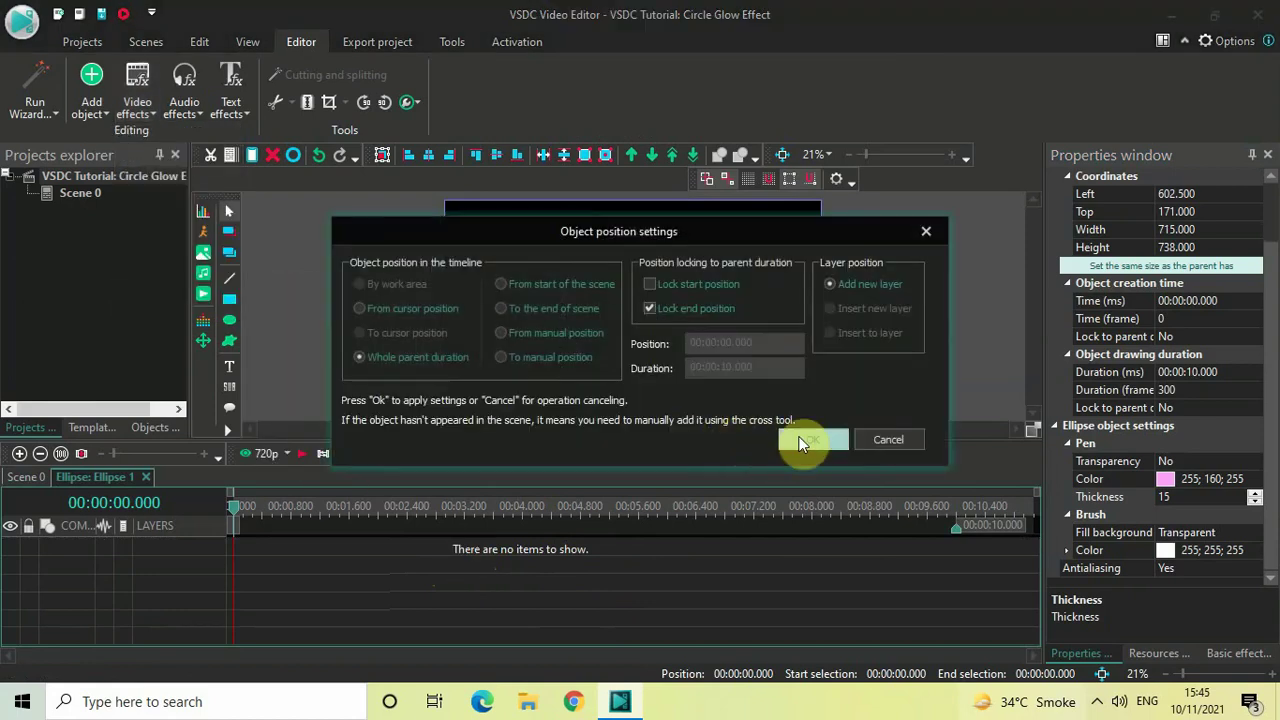
{"action": "left_click", "coordinate": [800, 437]}
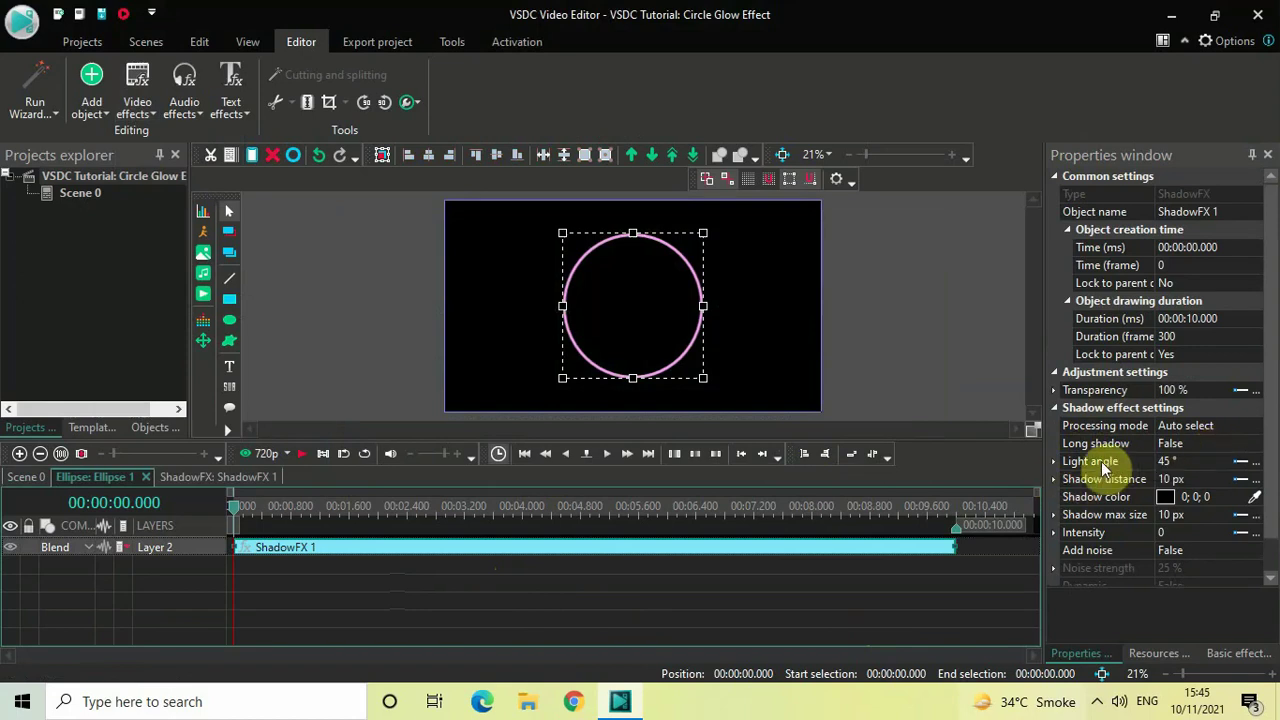
Set the ShadowFX light angle to 0° and shadow distance to 0 px.
{"action": "left_click", "coordinate": [1193, 459]}
{"action": "left_click", "coordinate": [1193, 459]}
{"action": "key", "text": "BackSpace"}
{"action": "key", "text": "BackSpace"}
{"action": "key", "text": "BackSpace"}
{"action": "key", "text": "BackSpace"}
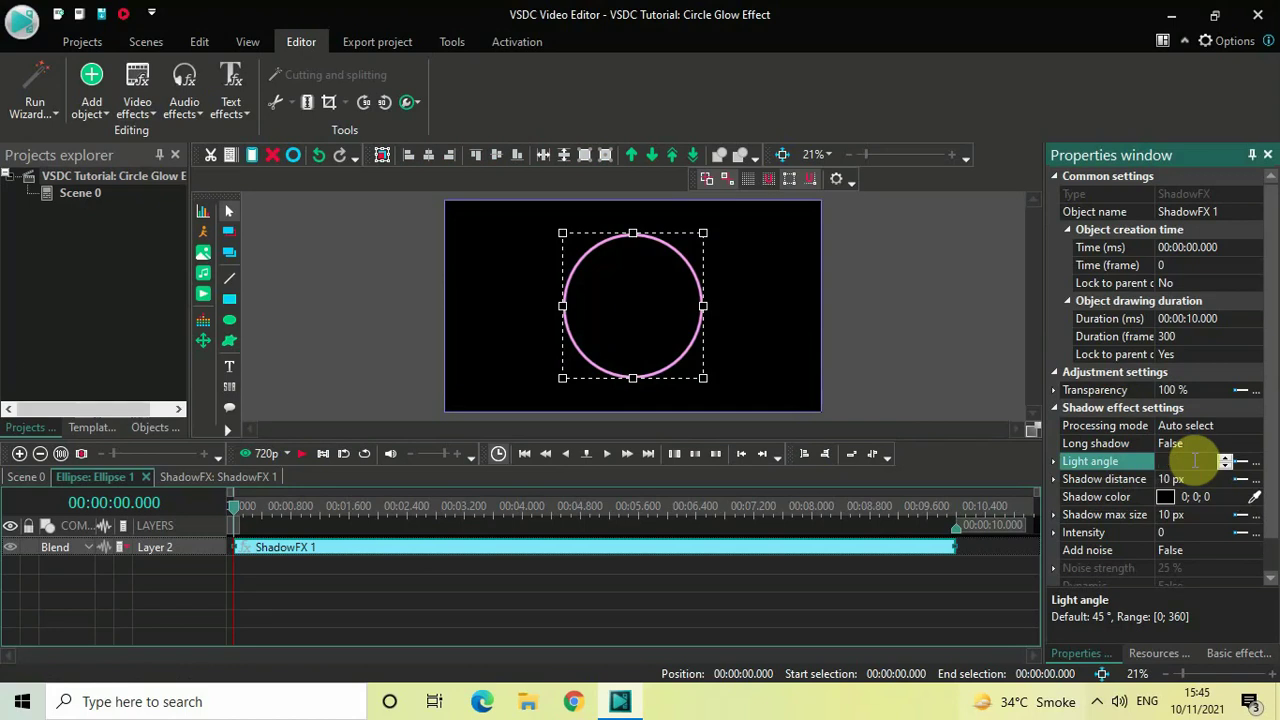
{"action": "type", "text": "0"}
{"action": "key", "text": "Return"}
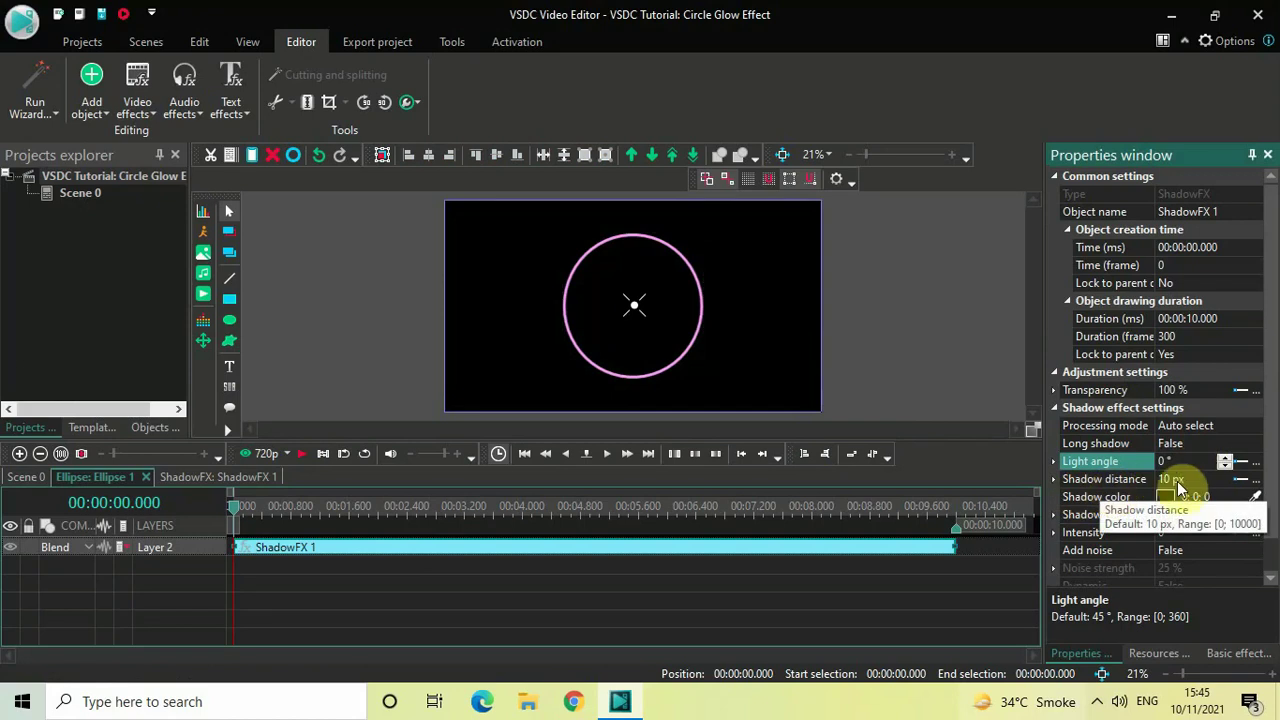
{"action": "left_click", "coordinate": [1201, 478]}
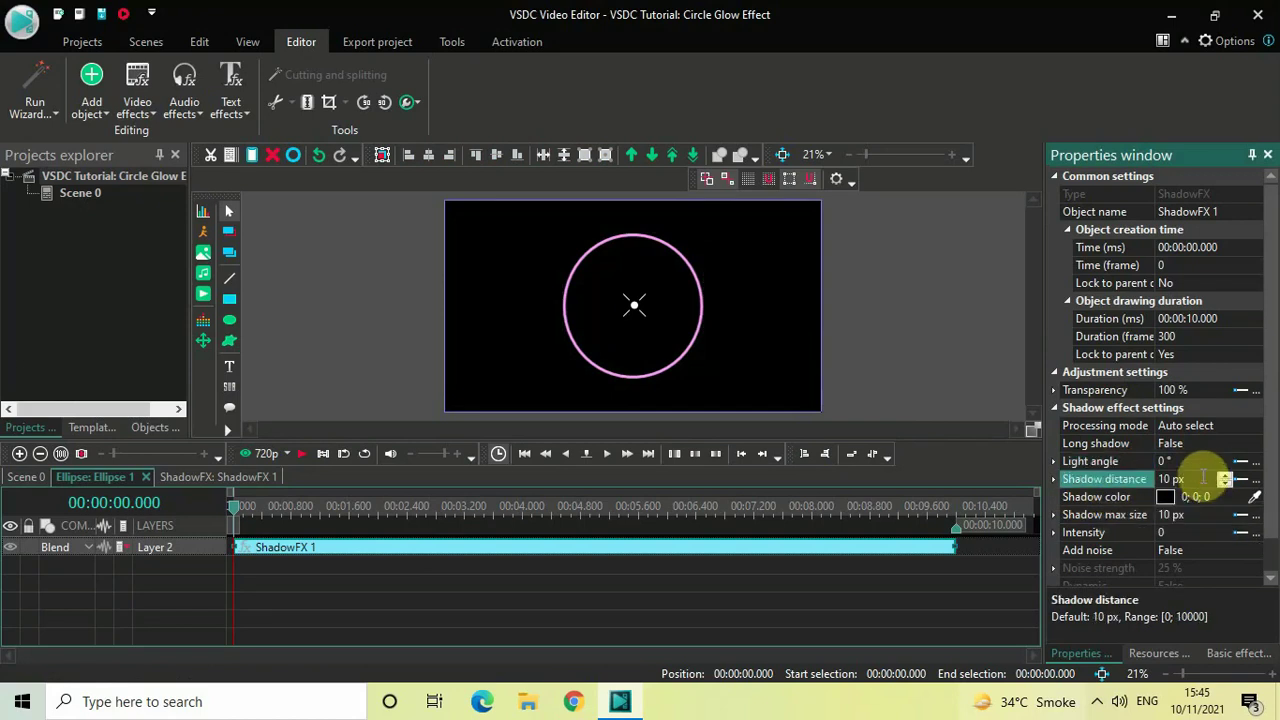
{"action": "key", "text": "BackSpace"}
{"action": "key", "text": "BackSpace"}
{"action": "key", "text": "BackSpace"}
{"action": "key", "text": "BackSpace"}
{"action": "key", "text": "BackSpace"}
{"action": "type", "text": "0"}
{"action": "key", "text": "Return"}
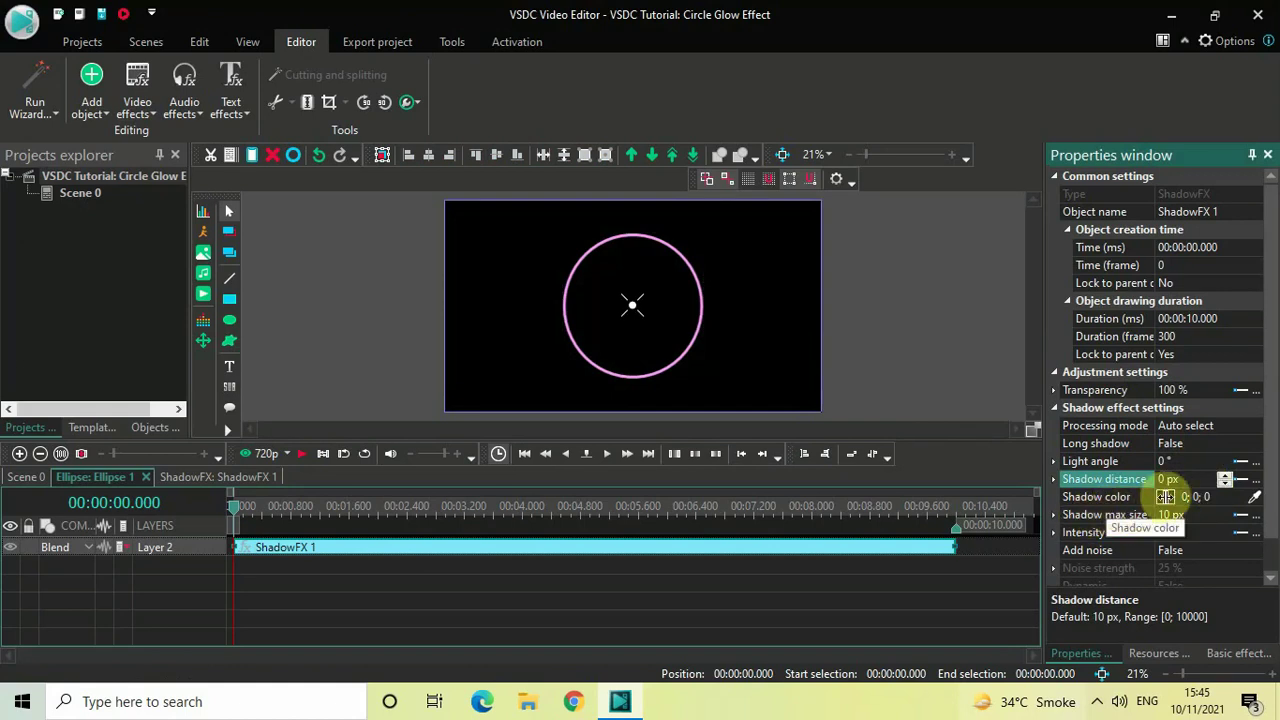
Change the shadow colour to cyan (87;255;255).
{"action": "left_click", "coordinate": [1219, 496]}
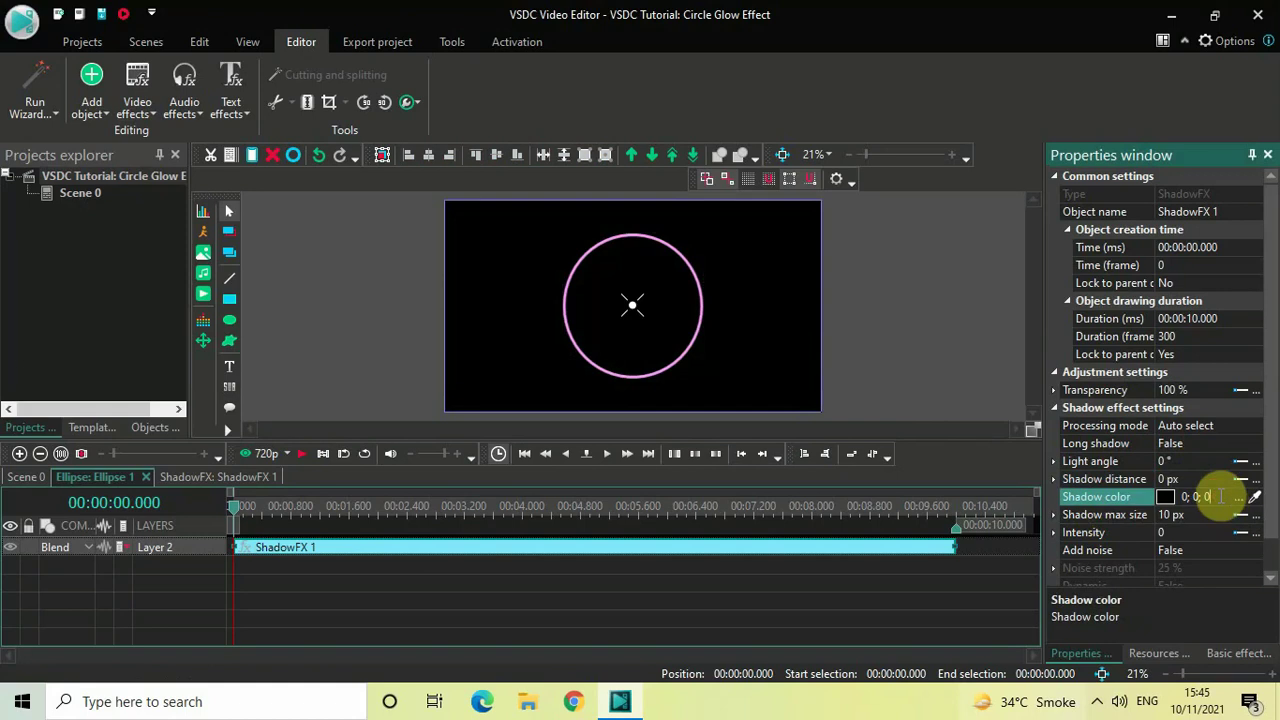
{"action": "key", "text": "BackSpace"}
{"action": "key", "text": "BackSpace"}
{"action": "key", "text": "BackSpace"}
{"action": "key", "text": "BackSpace"}
{"action": "key", "text": "BackSpace"}
{"action": "key", "text": "BackSpace"}
{"action": "key", "text": "BackSpace"}
{"action": "type", "text": "87"}
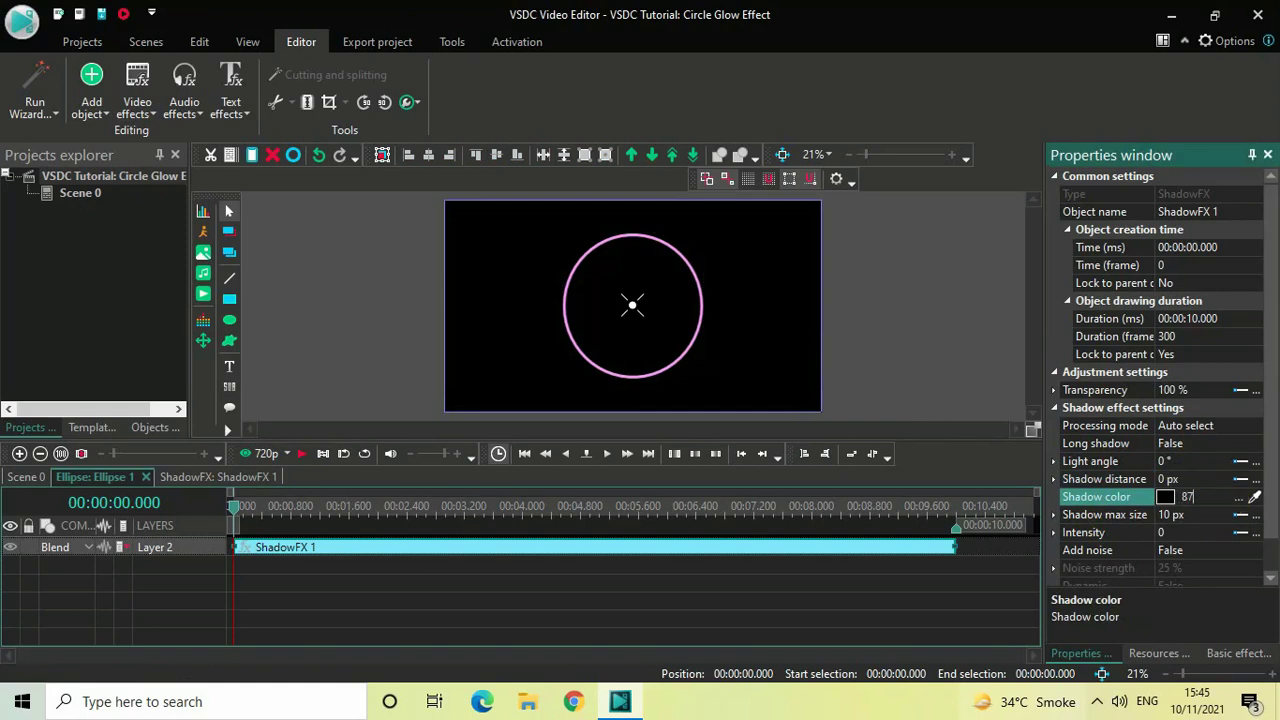
{"action": "type", "text": ";255;255"}
{"action": "key", "text": "Return"}
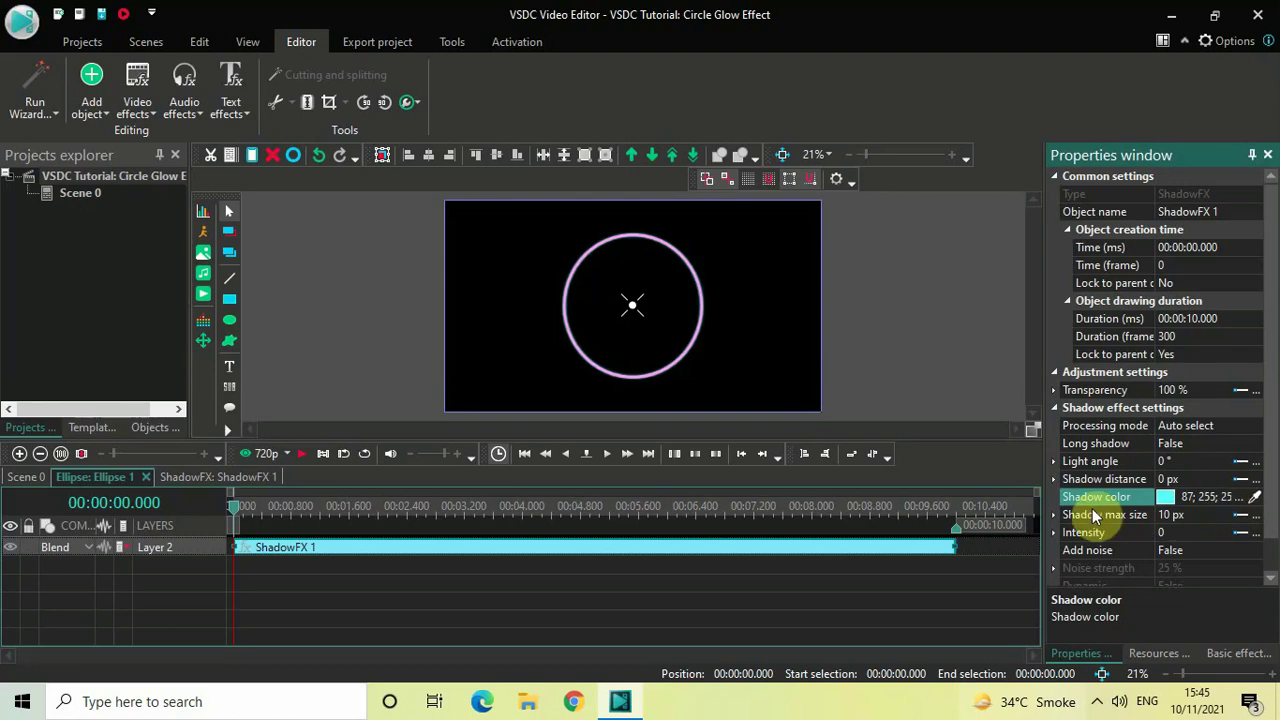
Set shadow max size to 80 px and intensity to 50, then deselect the effect.
{"action": "left_click", "coordinate": [1198, 515]}
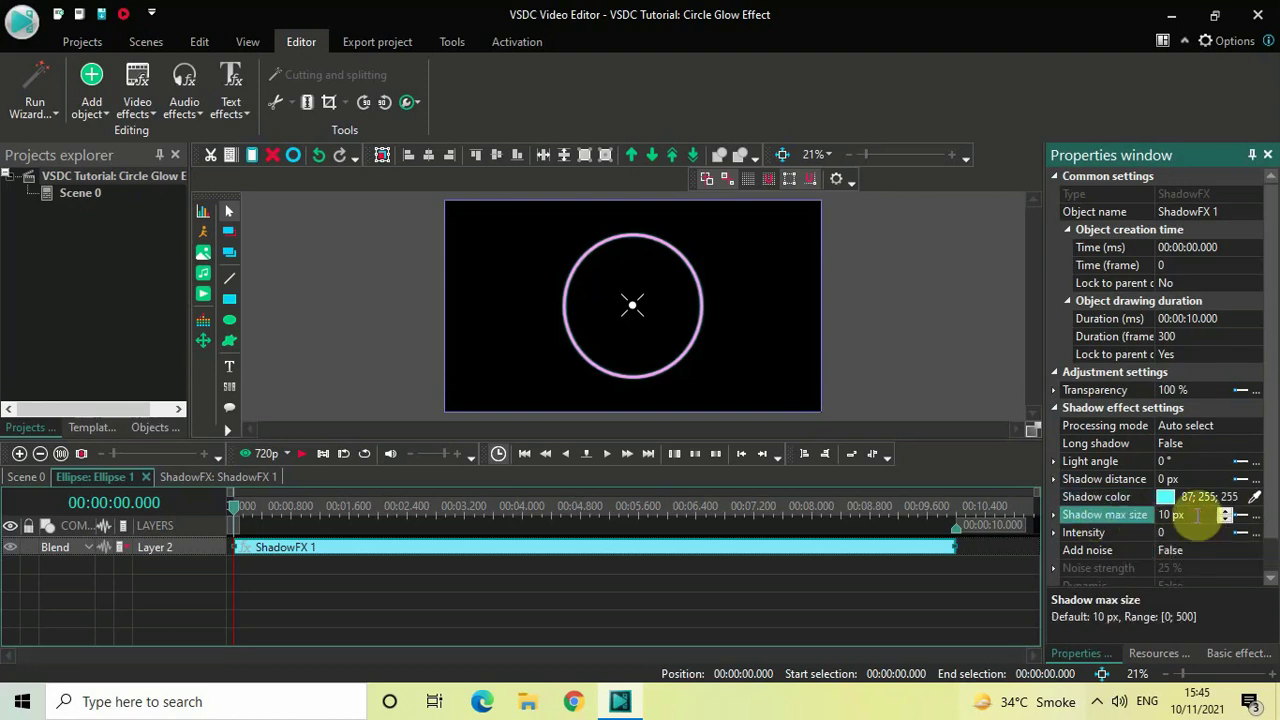
{"action": "double_click", "coordinate": [1198, 515]}
{"action": "type", "text": "80"}
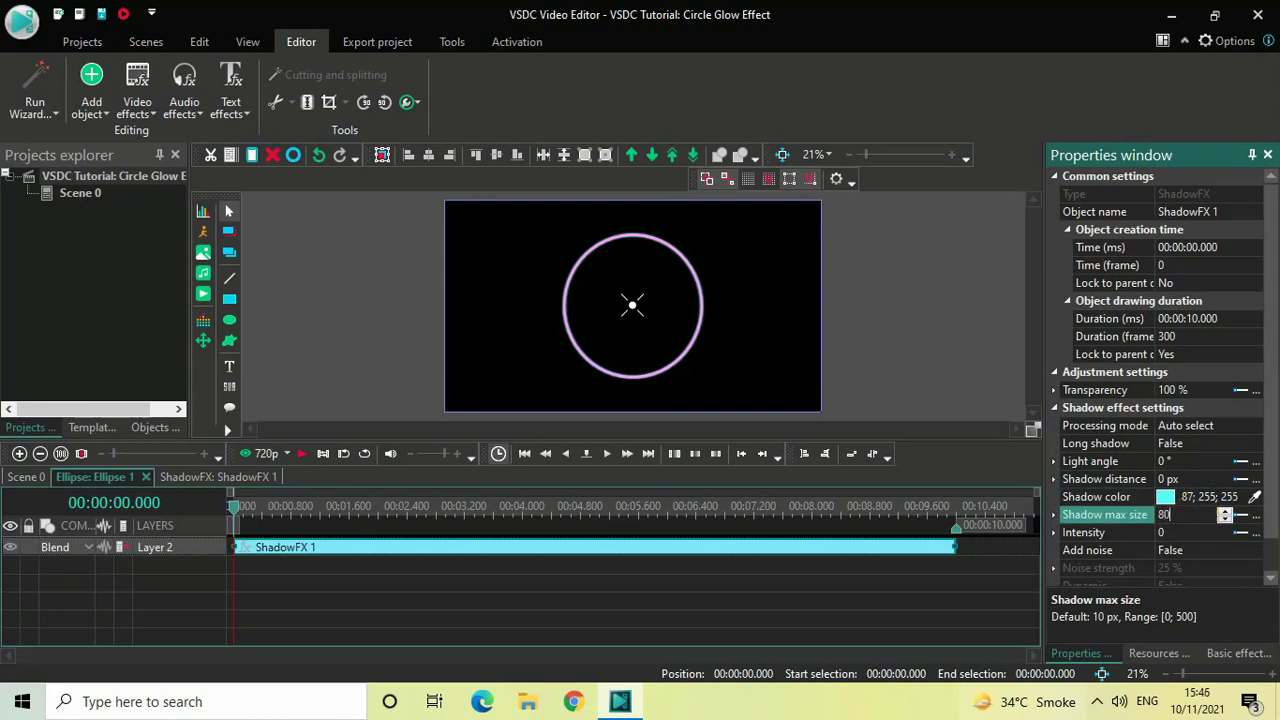
{"action": "key", "text": "Return"}
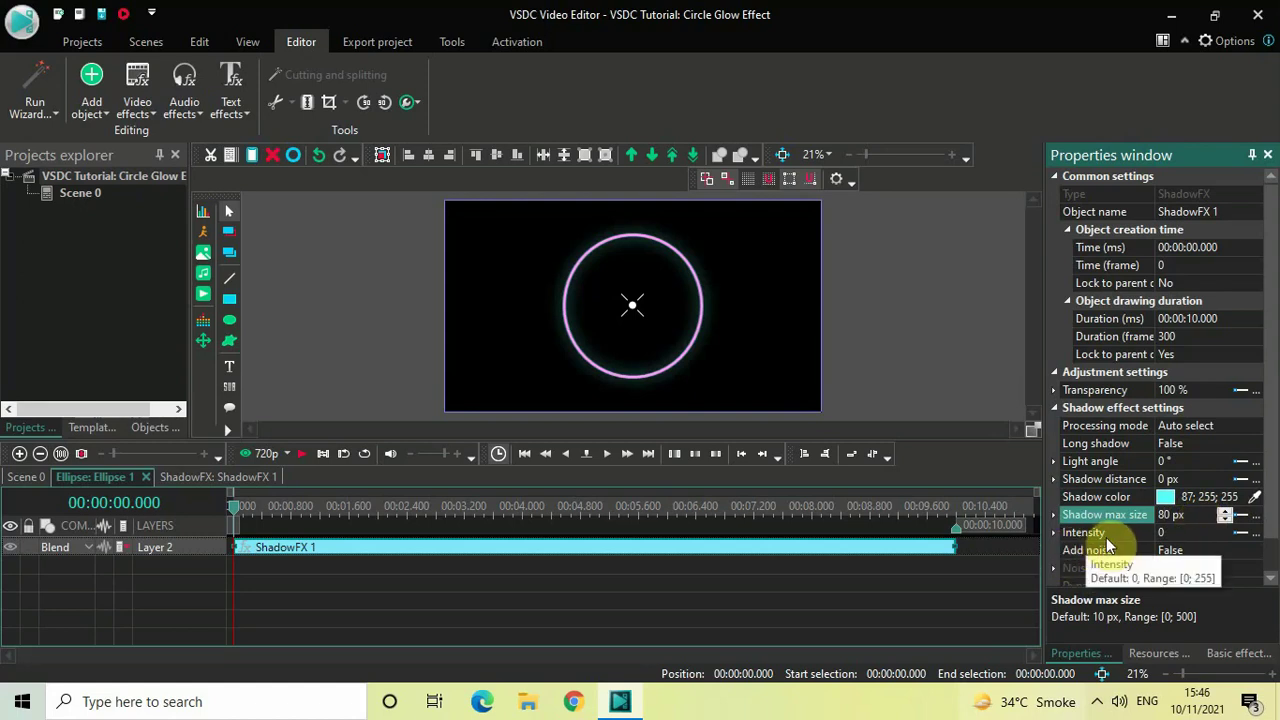
{"action": "left_click", "coordinate": [1170, 534]}
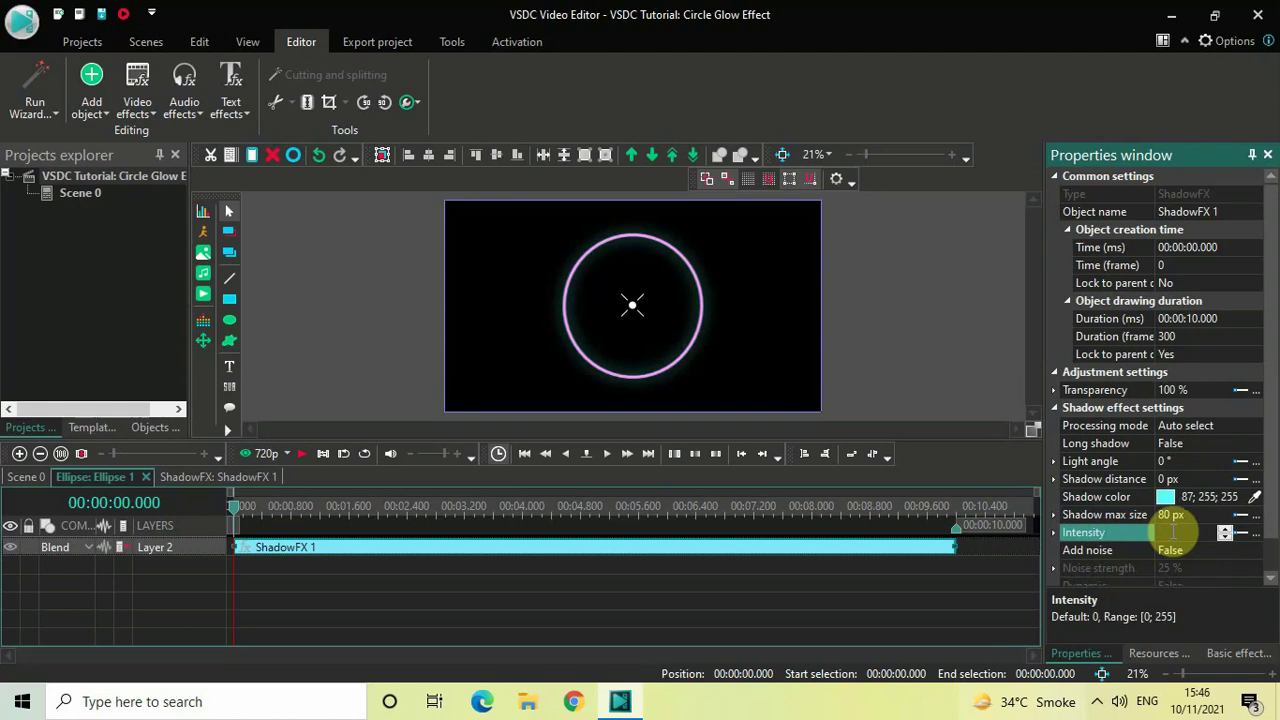
{"action": "type", "text": "50"}
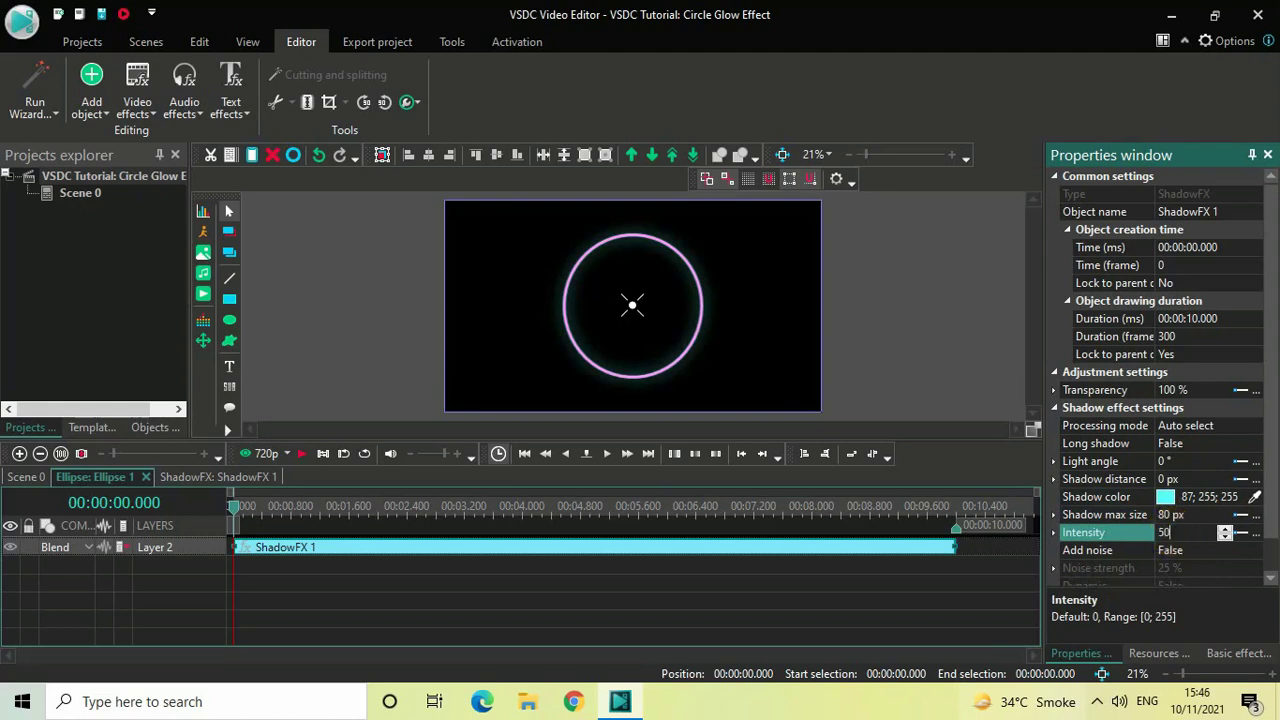
{"action": "left_click", "coordinate": [1172, 538]}
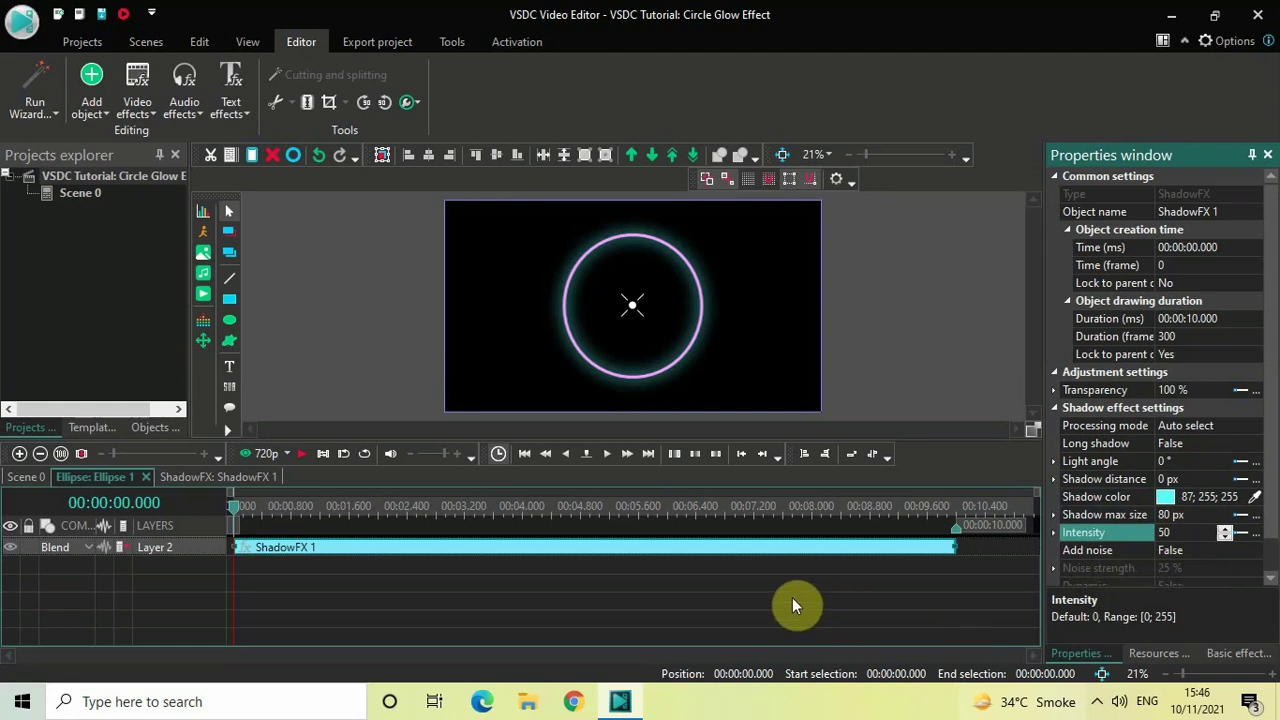
{"action": "left_click", "coordinate": [581, 596]}
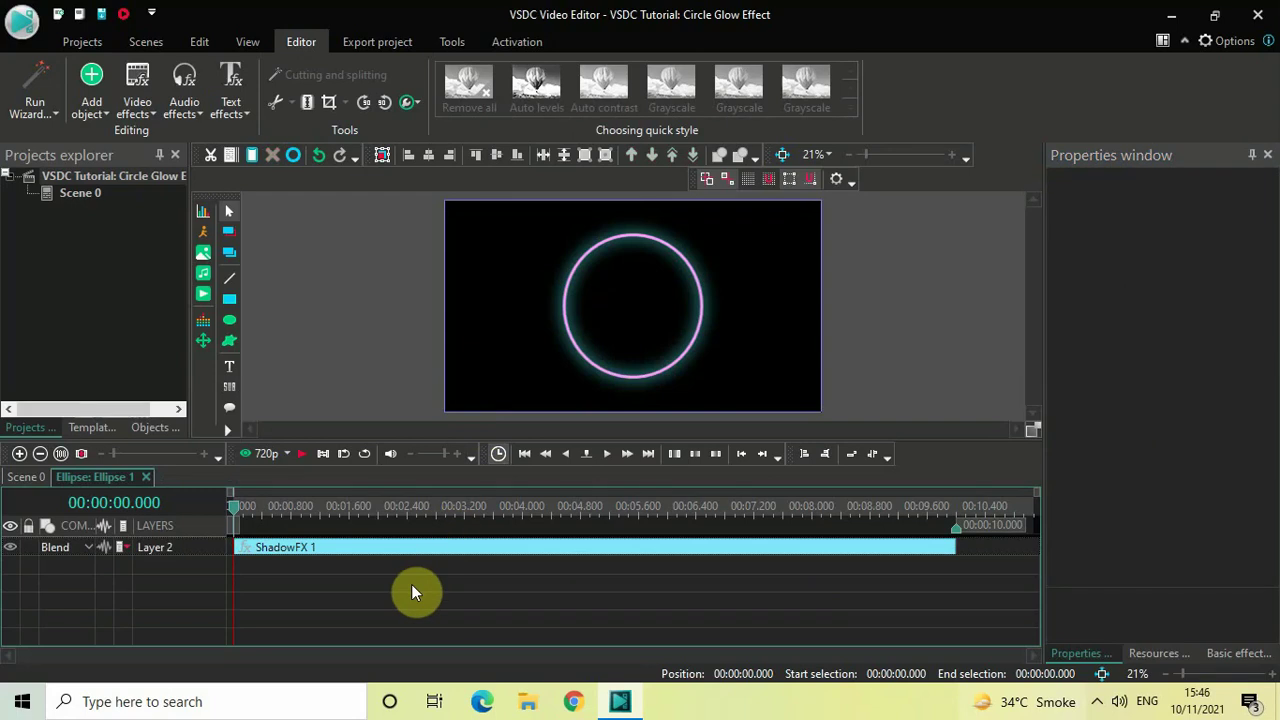
Add a 1-second Transparency Fade In effect at the start of the circle.
{"action": "left_click", "coordinate": [137, 100]}
{"action": "mouse_move", "coordinate": [182, 222]}
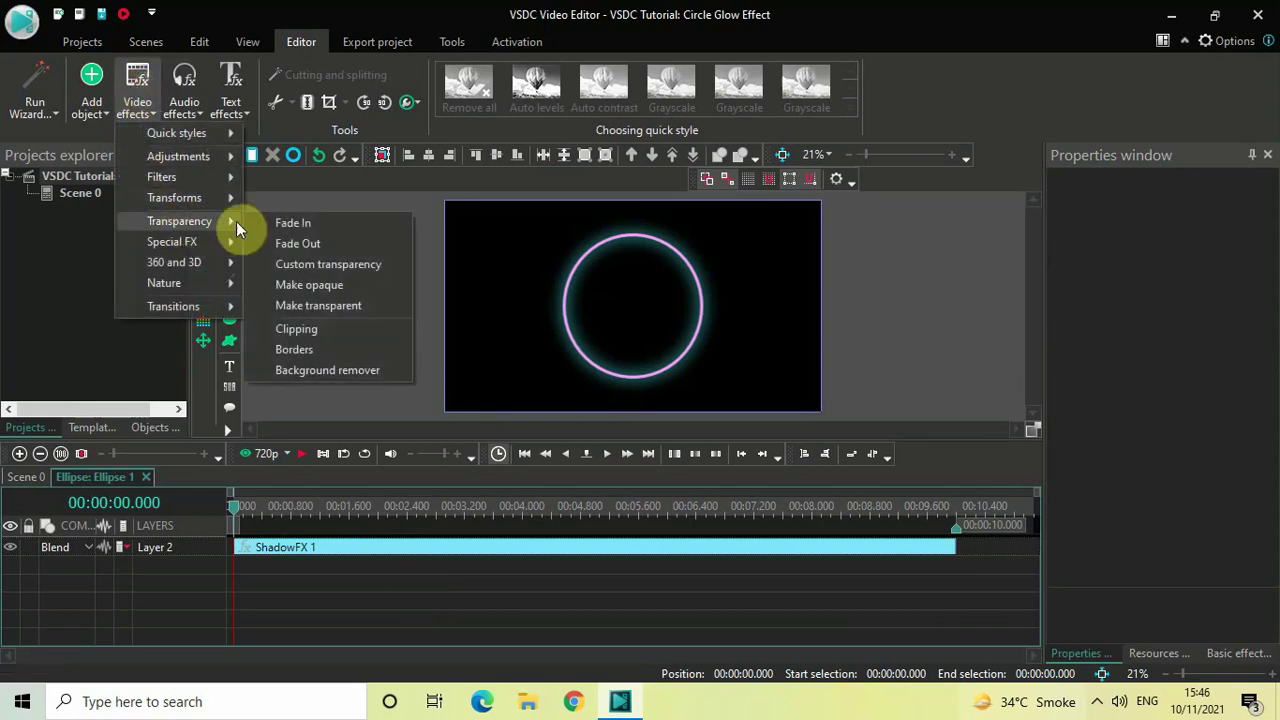
{"action": "left_click", "coordinate": [300, 220]}
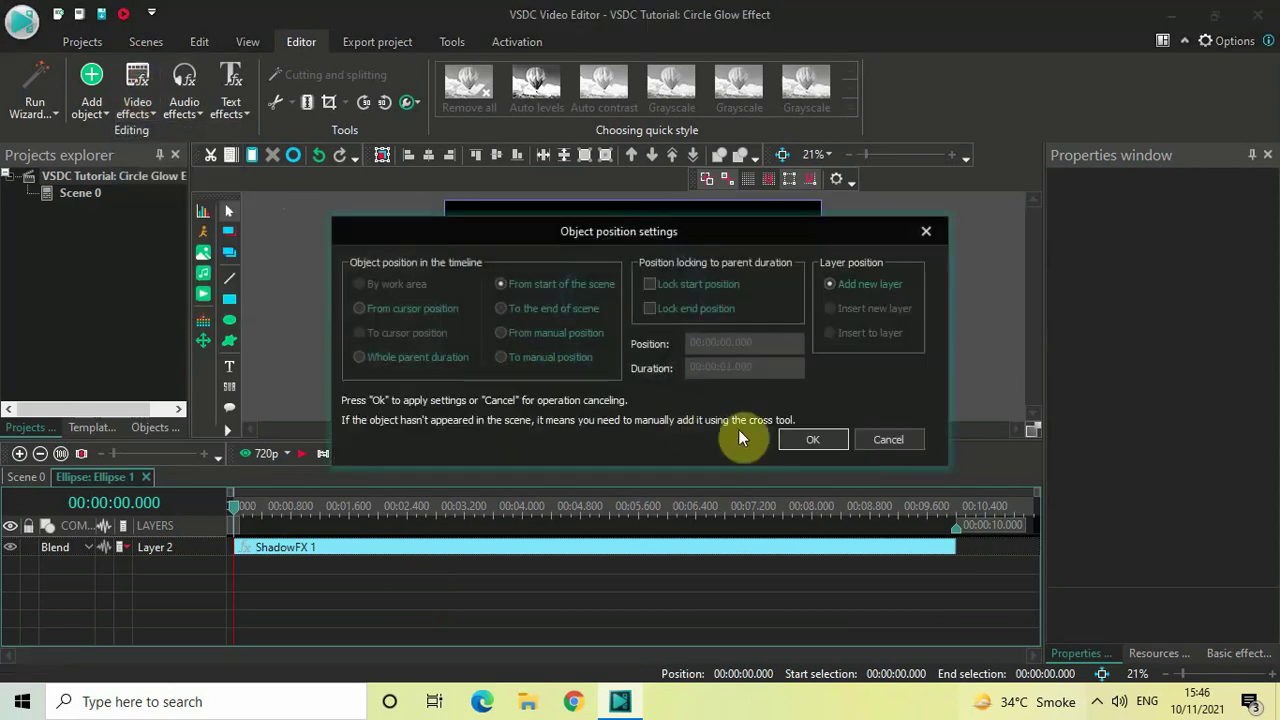
{"action": "left_click", "coordinate": [805, 440]}
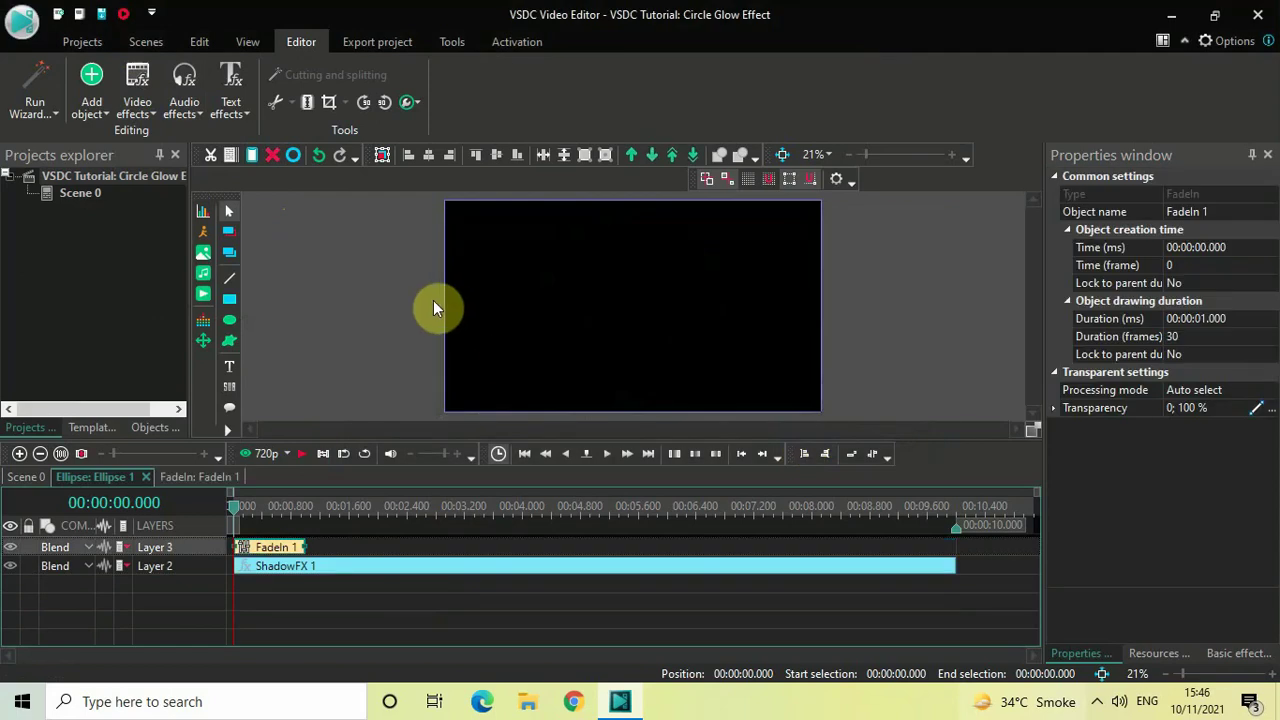
Add a 1-second Transparency Fade Out effect starting at 9 s.
{"action": "left_click", "coordinate": [136, 78]}
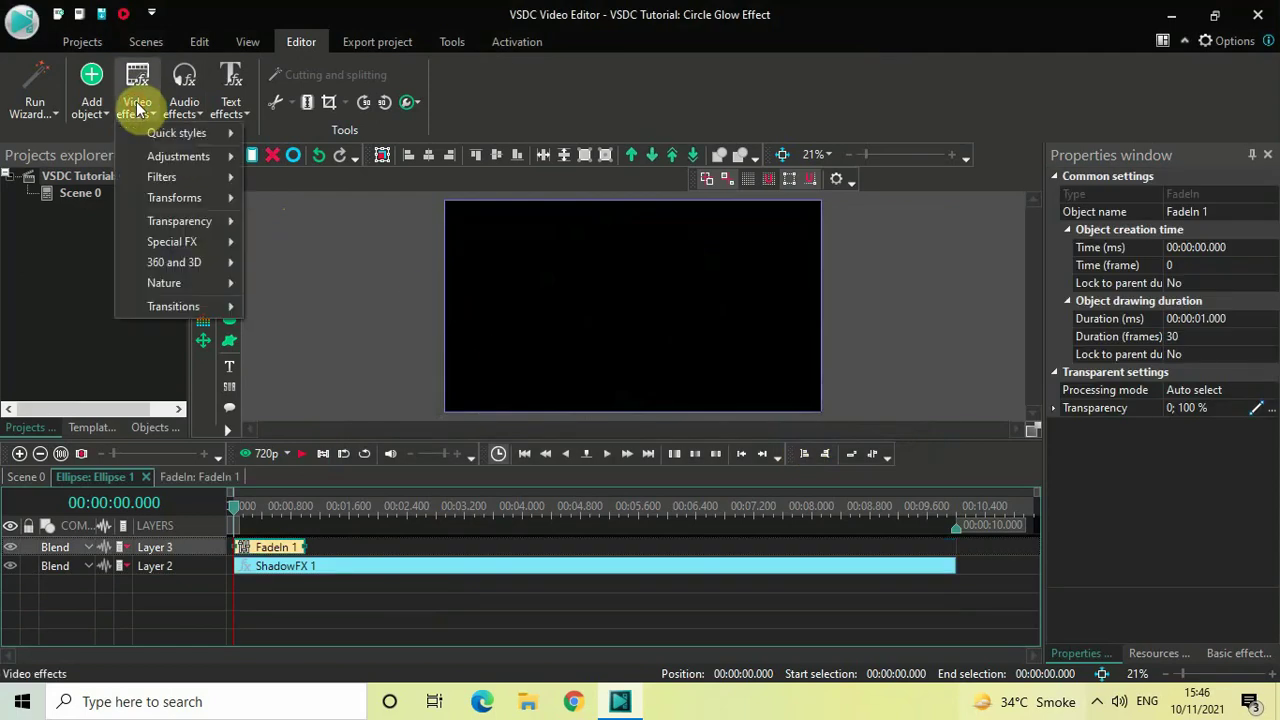
{"action": "mouse_move", "coordinate": [232, 222]}
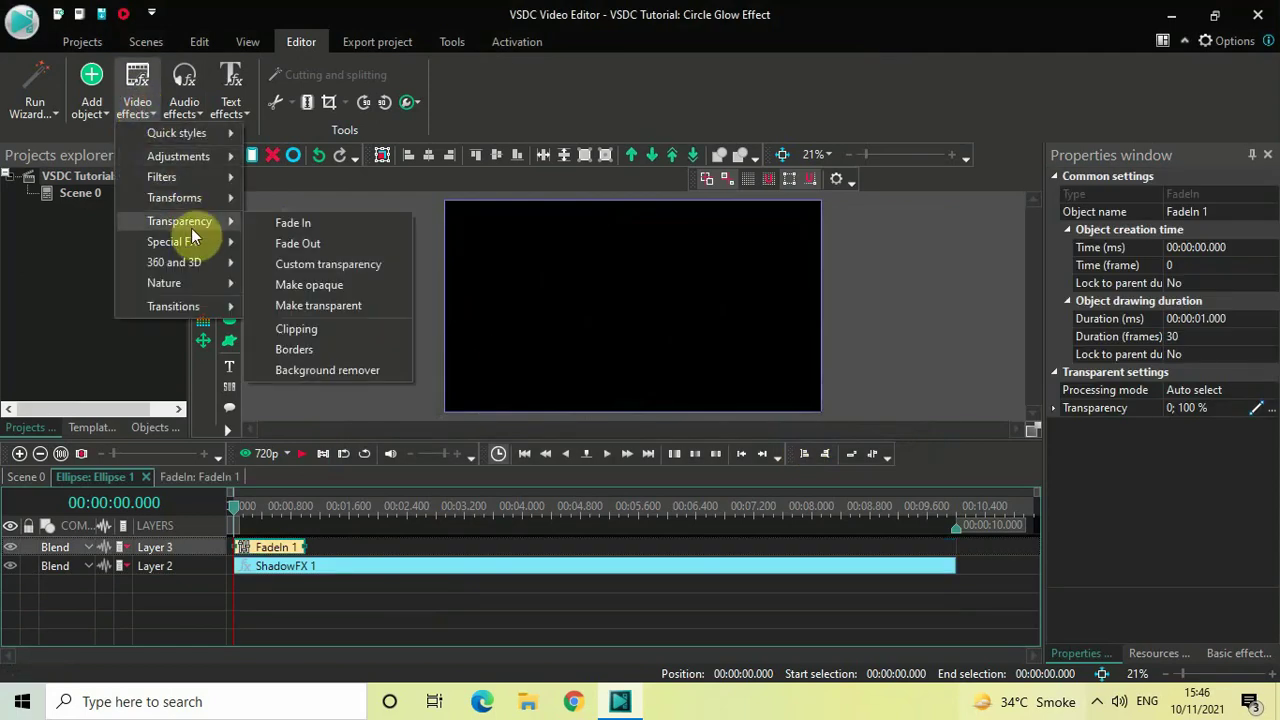
{"action": "left_click", "coordinate": [309, 249]}
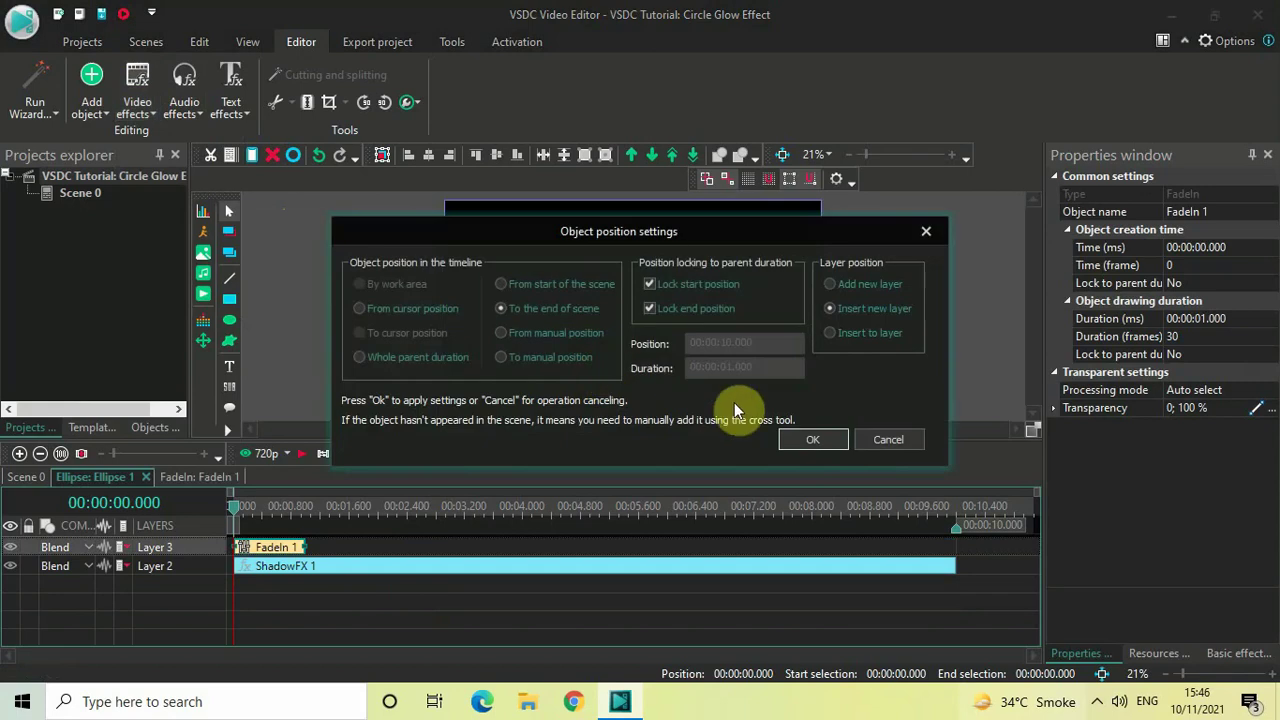
{"action": "left_click", "coordinate": [810, 440]}
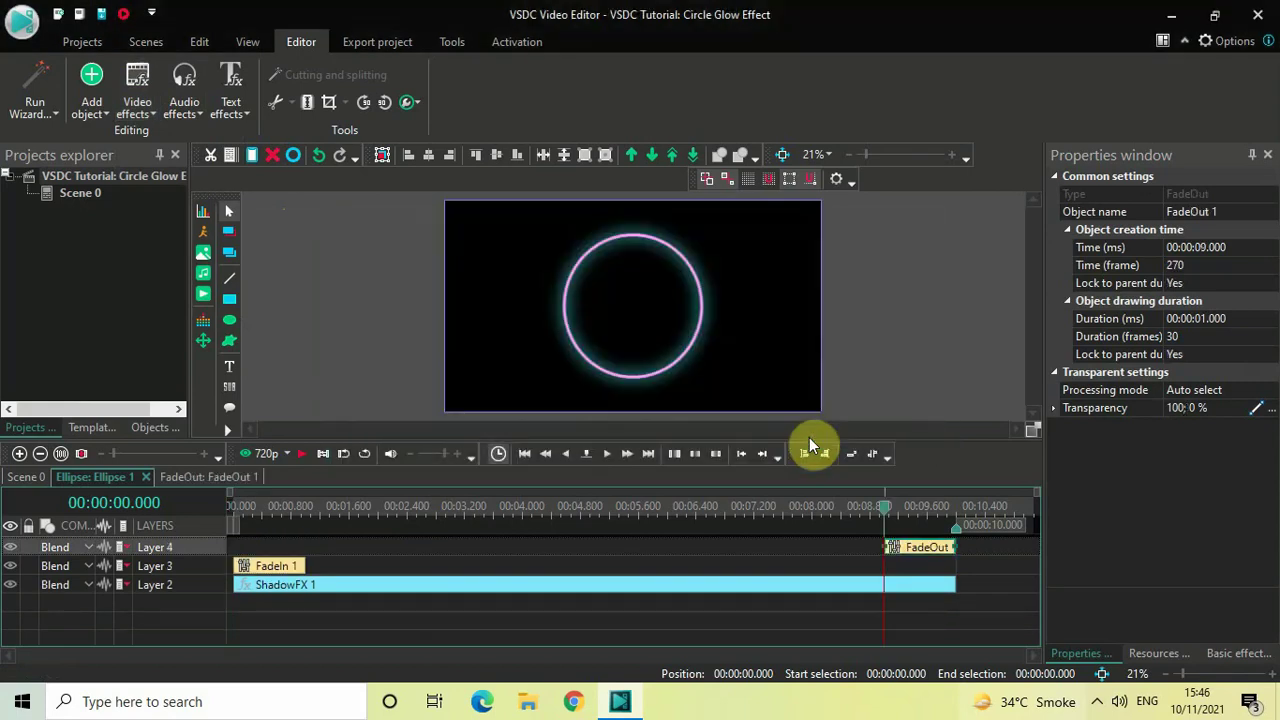
Move the FadeOut clip right after FadeIn 1 on Layer 3, then select both clips.
{"action": "left_click_drag", "start_coordinate": [919, 548], "coordinate": [314, 543]}
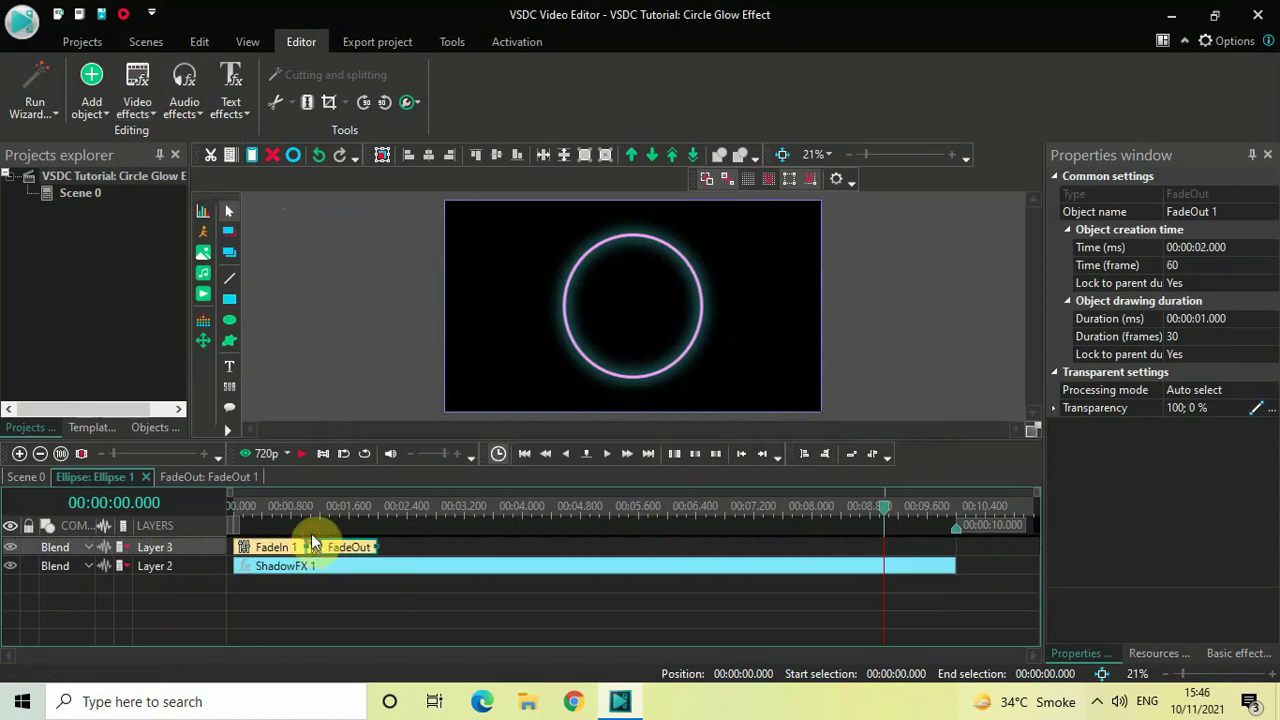
{"action": "left_click", "coordinate": [353, 623]}
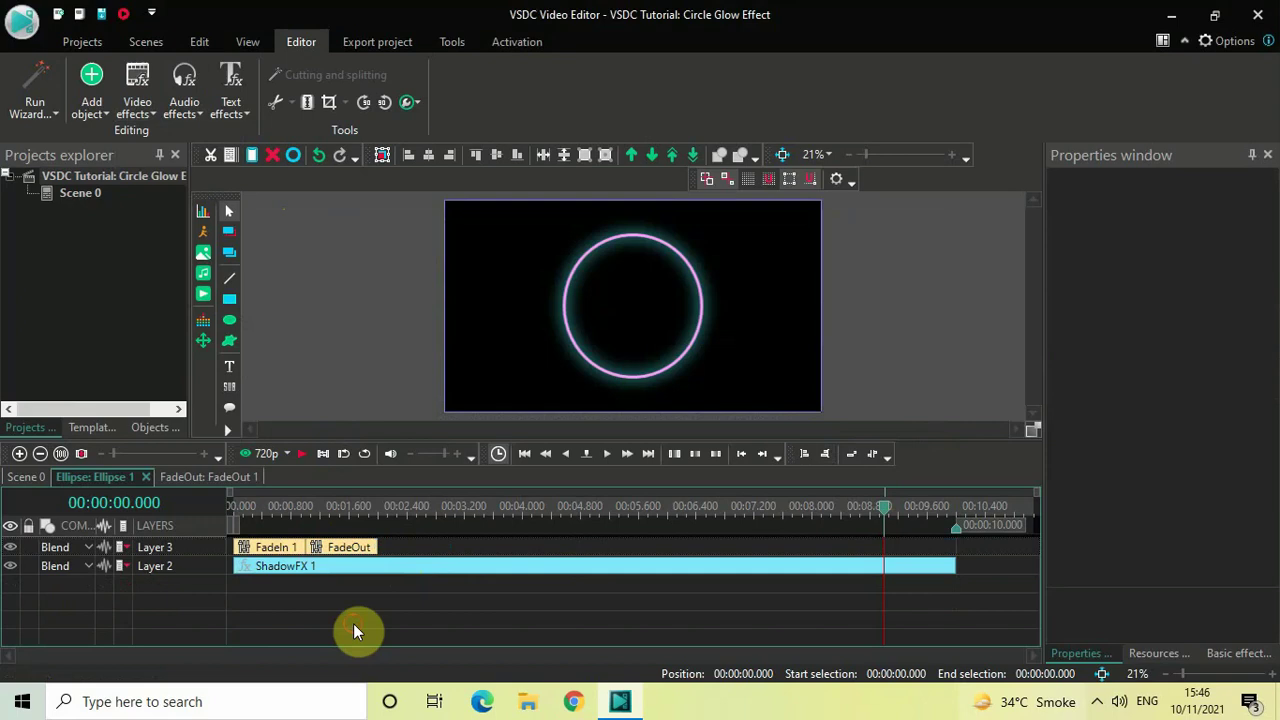
{"action": "left_click", "coordinate": [266, 549]}
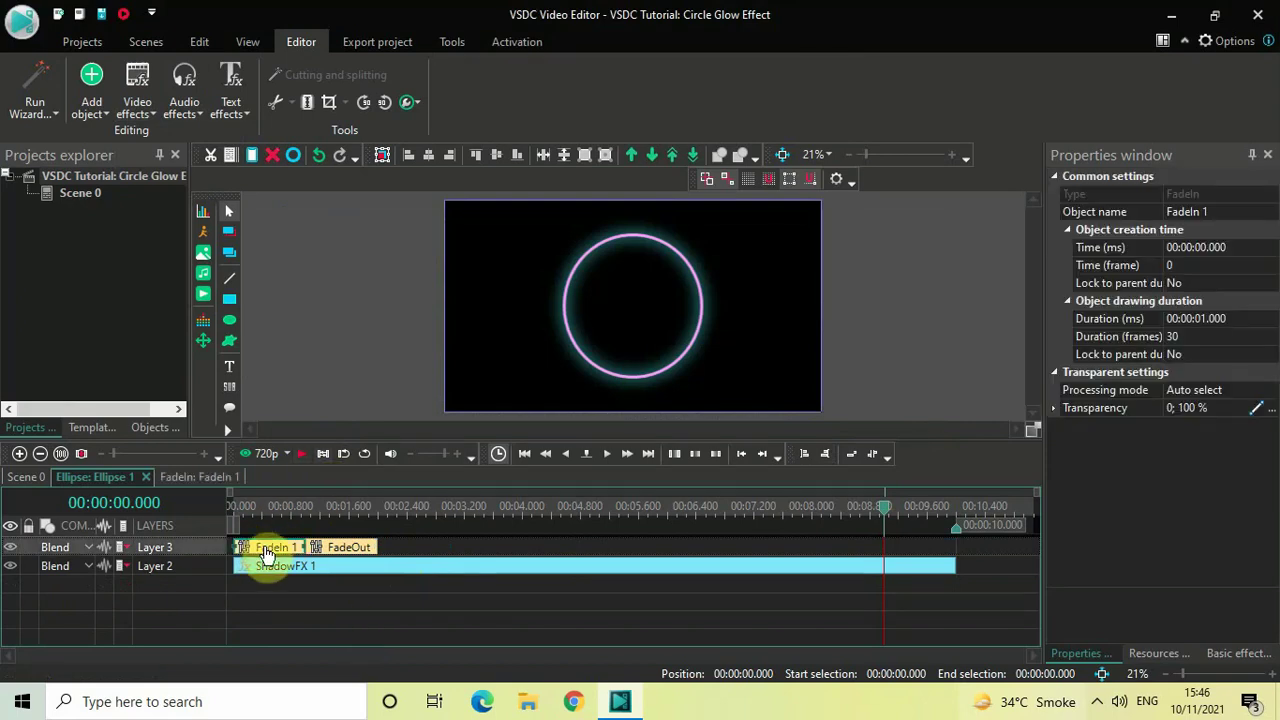
{"action": "left_click", "coordinate": [338, 549], "text": "ctrl"}
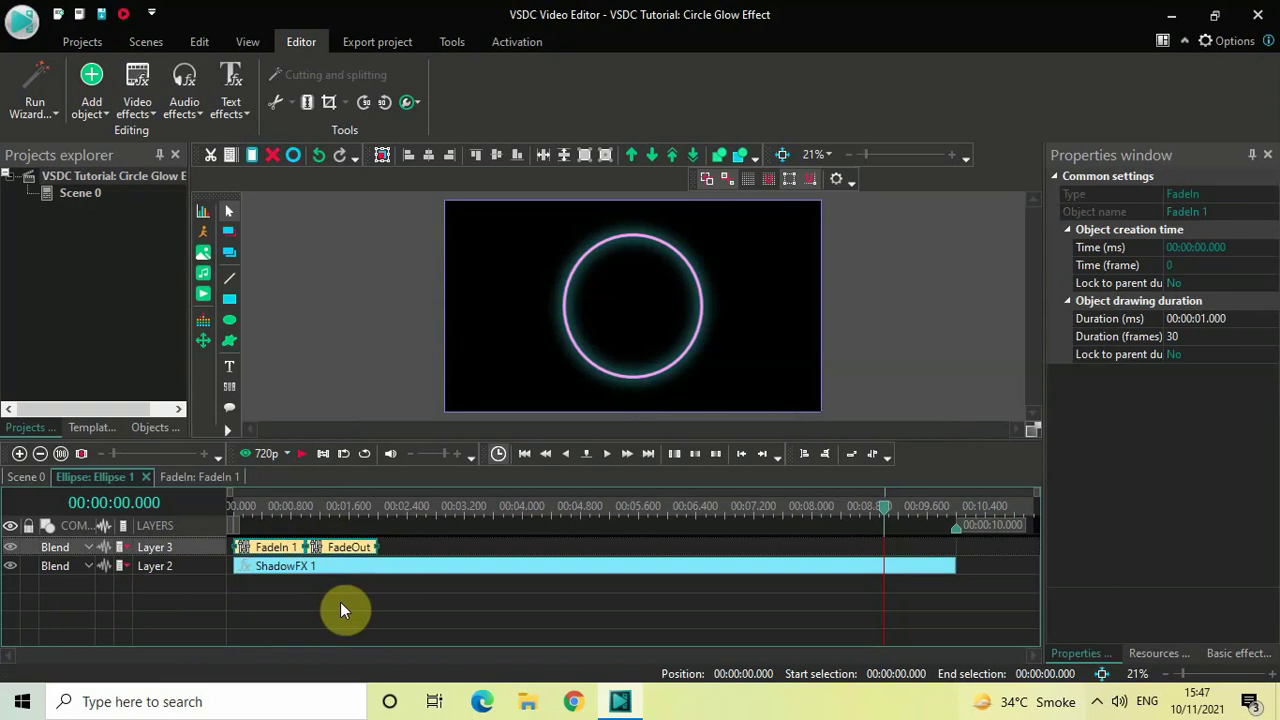
Paste a copy of the FadeIn/FadeOut pair and place it right after the first pair on Layer 3.
{"action": "key", "text": "ctrl+v"}
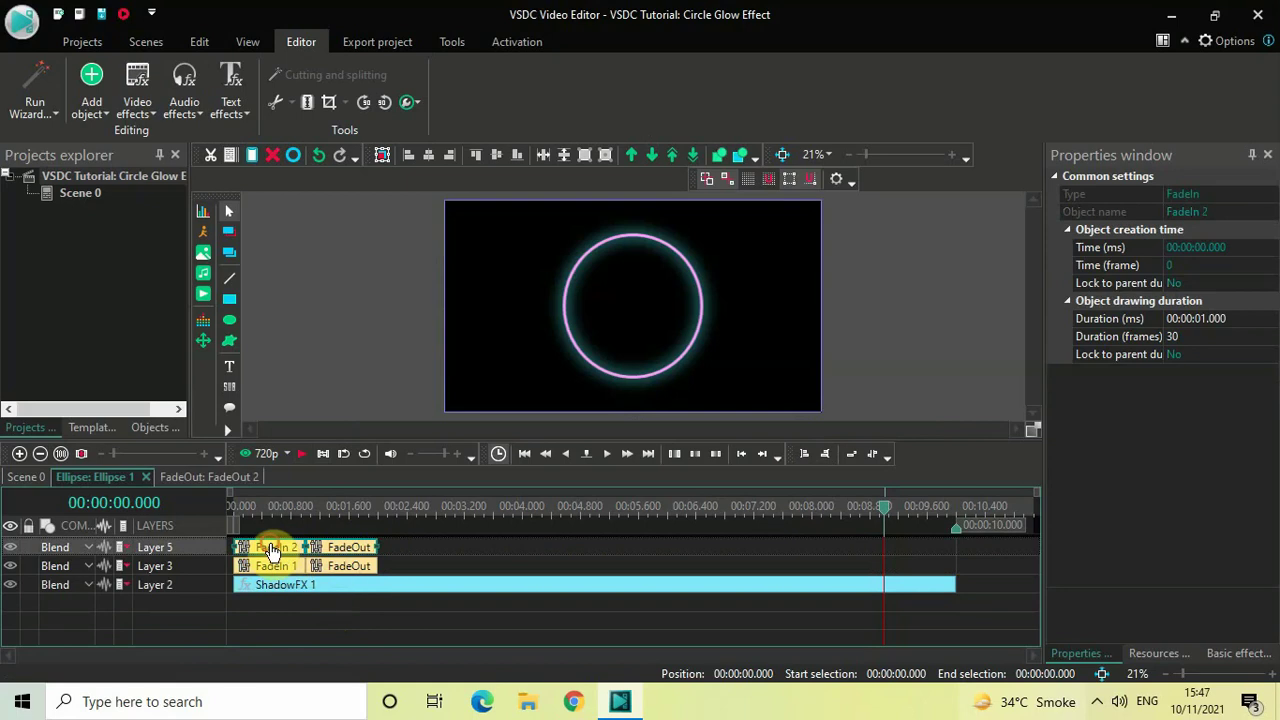
{"action": "left_click_drag", "start_coordinate": [283, 550], "coordinate": [418, 548]}
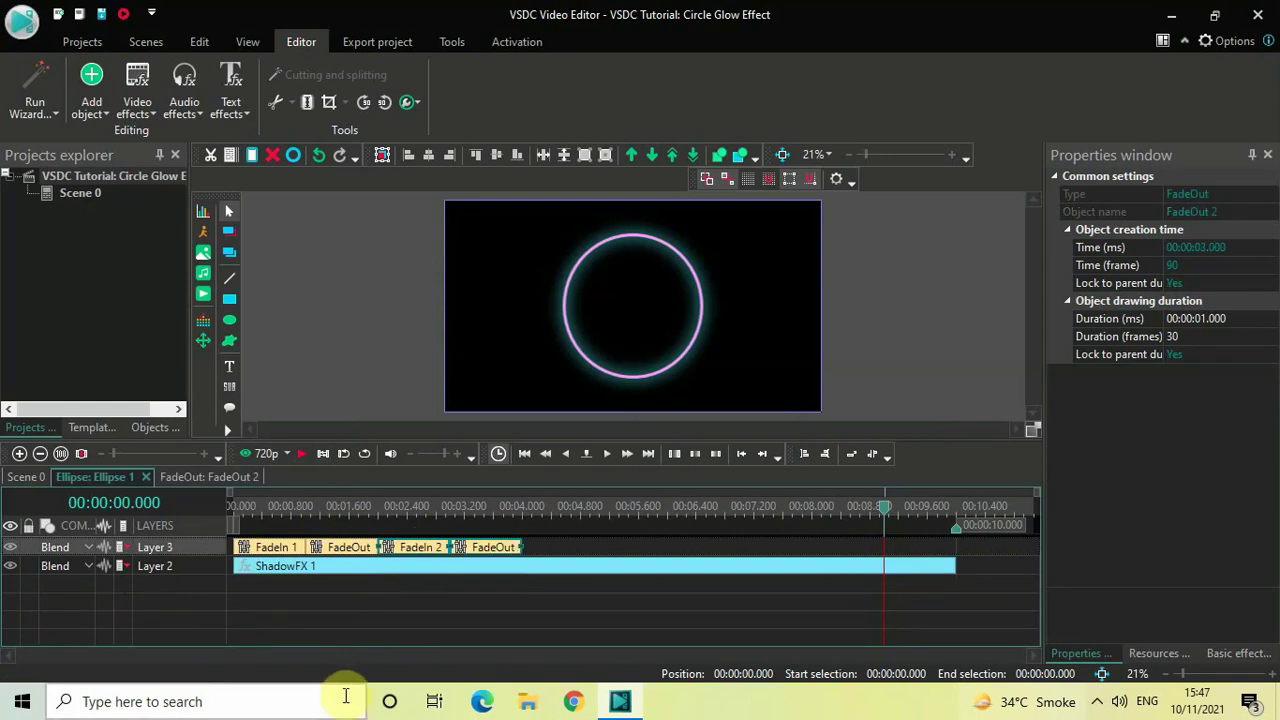
{"action": "left_click", "coordinate": [364, 602]}
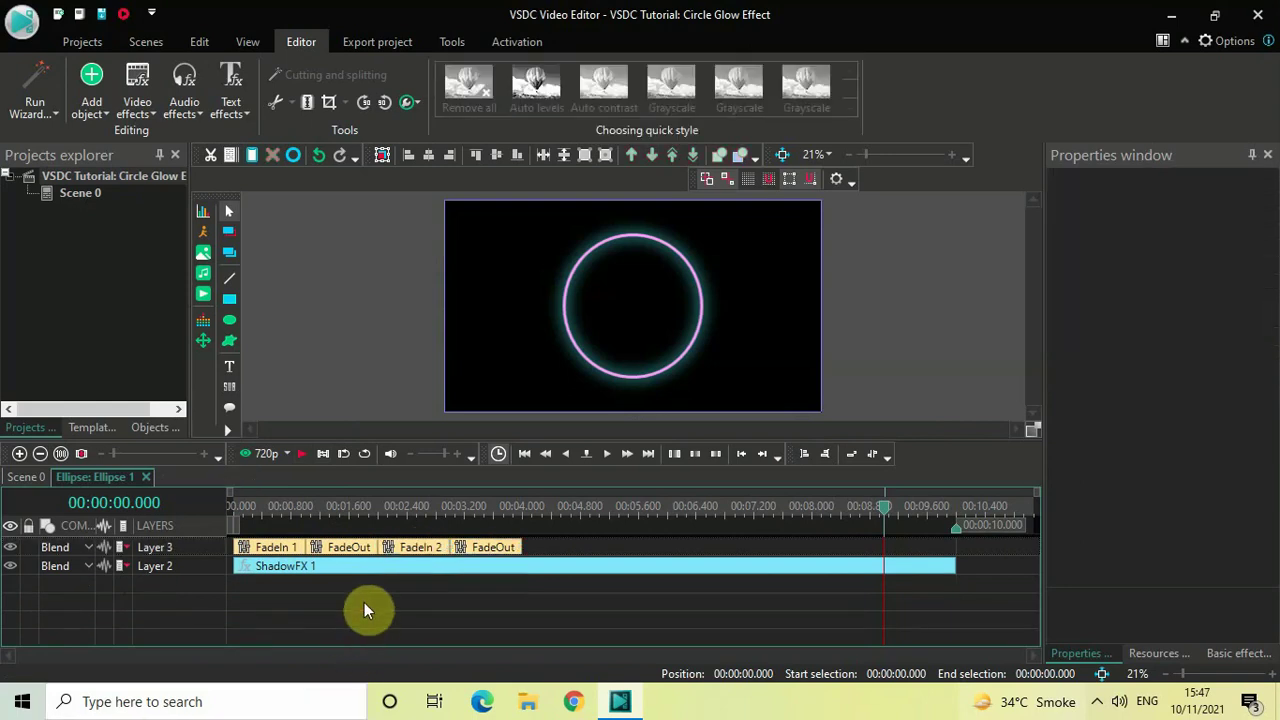
Paste three more fade pairs, lining each up after the previous FadeOut on Layer 3.
{"action": "key", "text": "ctrl+v"}
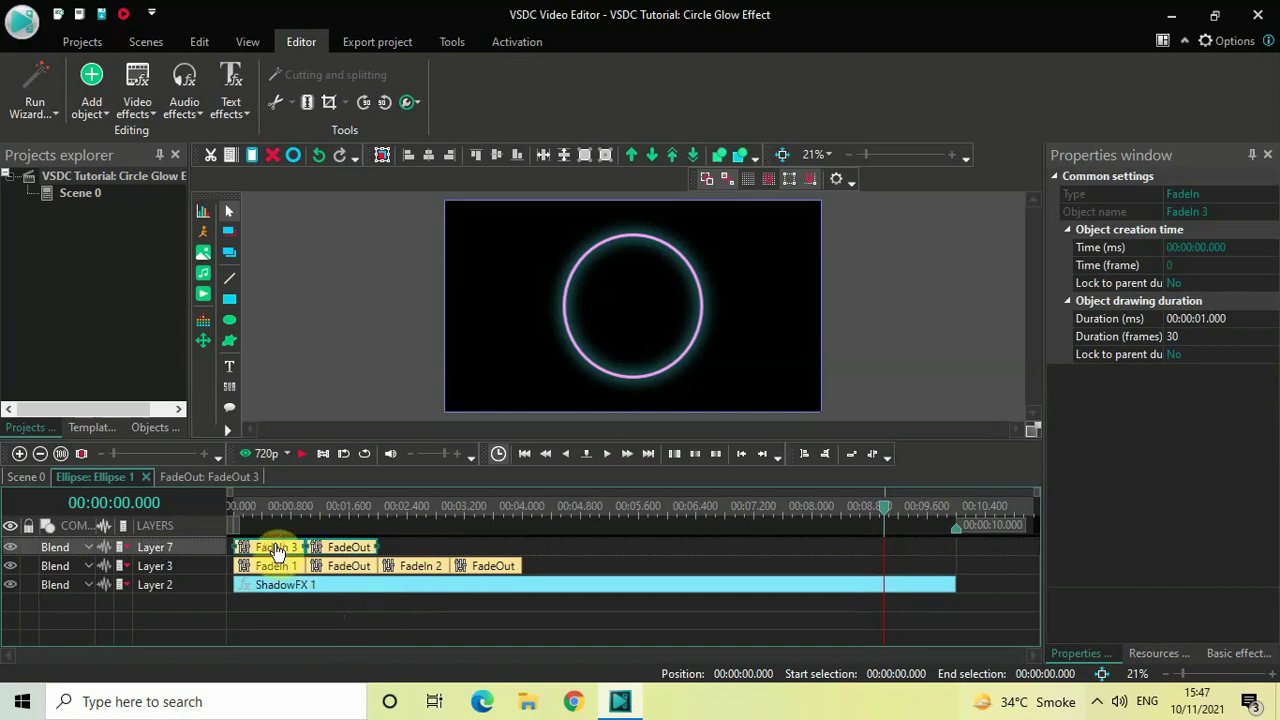
{"action": "left_click_drag", "start_coordinate": [277, 551], "coordinate": [371, 577]}
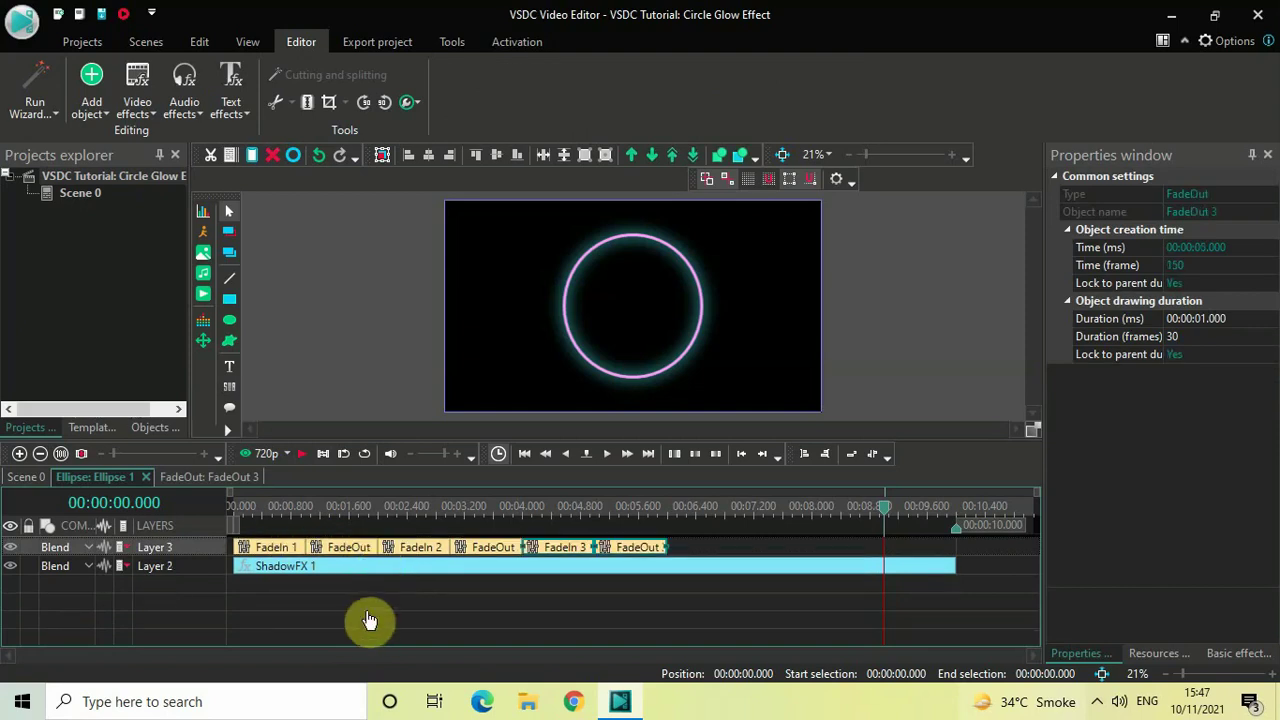
{"action": "key", "text": "ctrl+v"}
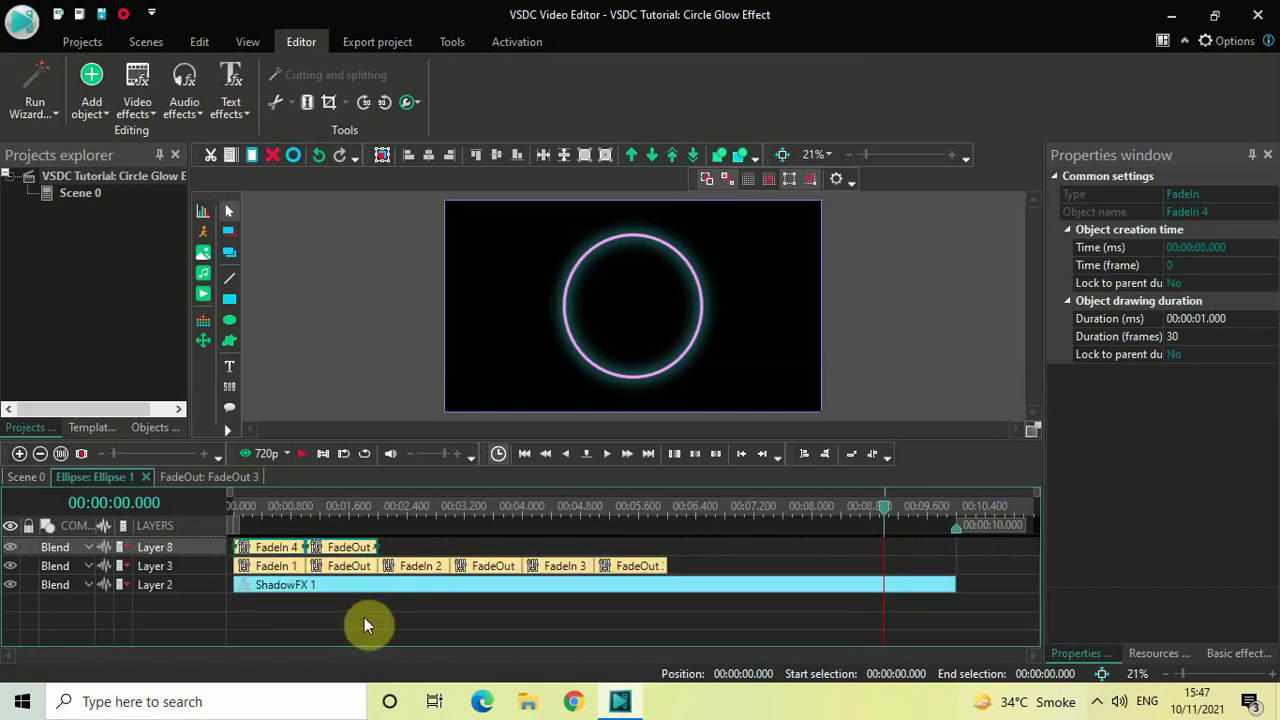
{"action": "left_click_drag", "start_coordinate": [279, 549], "coordinate": [390, 598]}
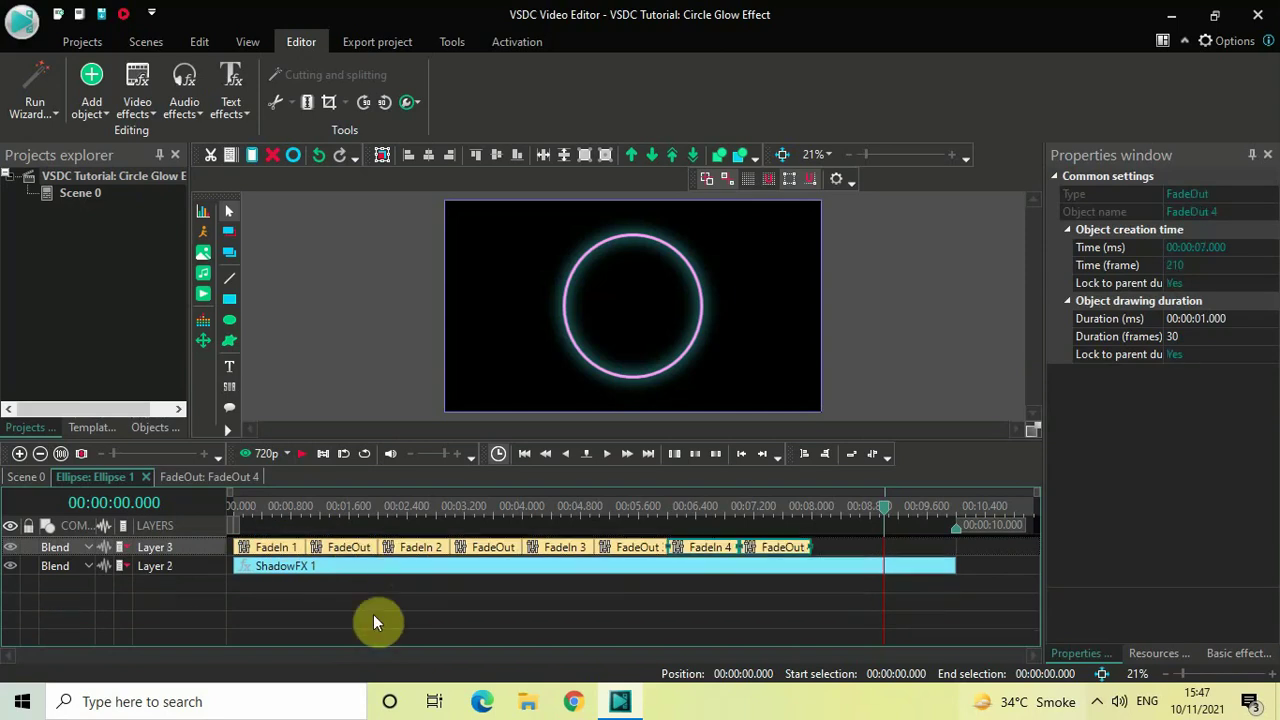
{"action": "key", "text": "ctrl+v"}
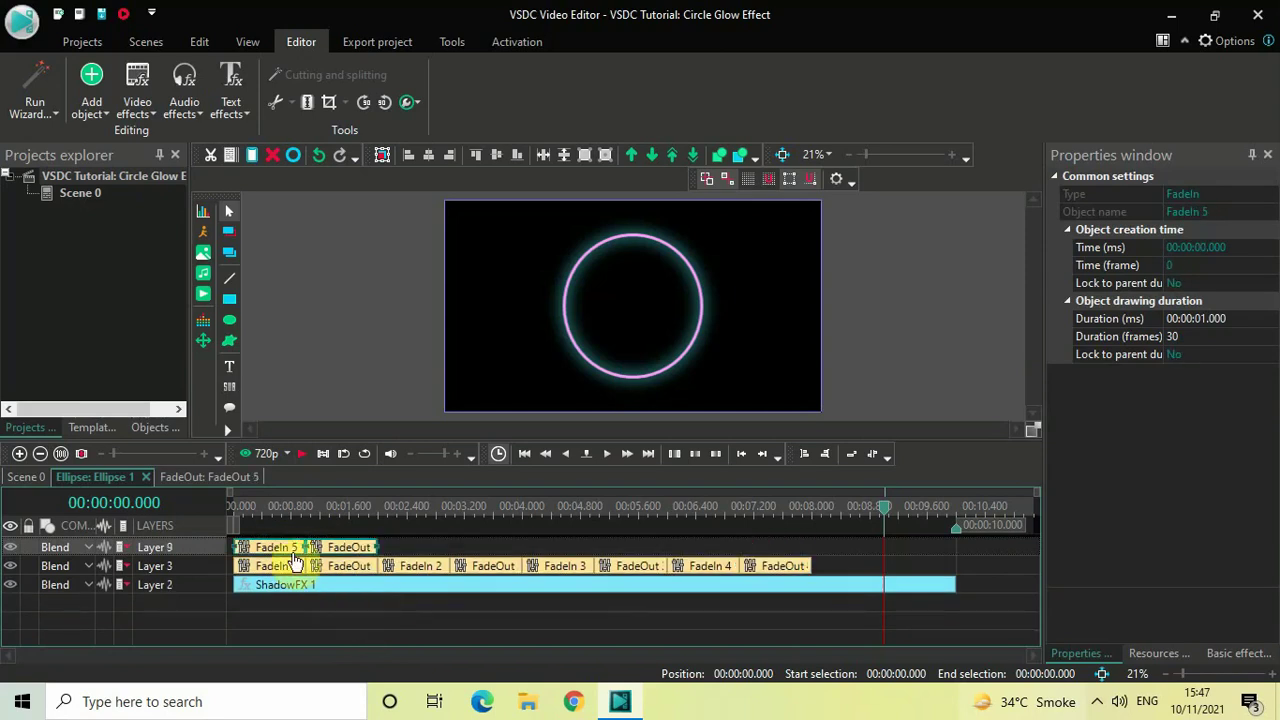
{"action": "left_click_drag", "start_coordinate": [284, 553], "coordinate": [393, 573]}
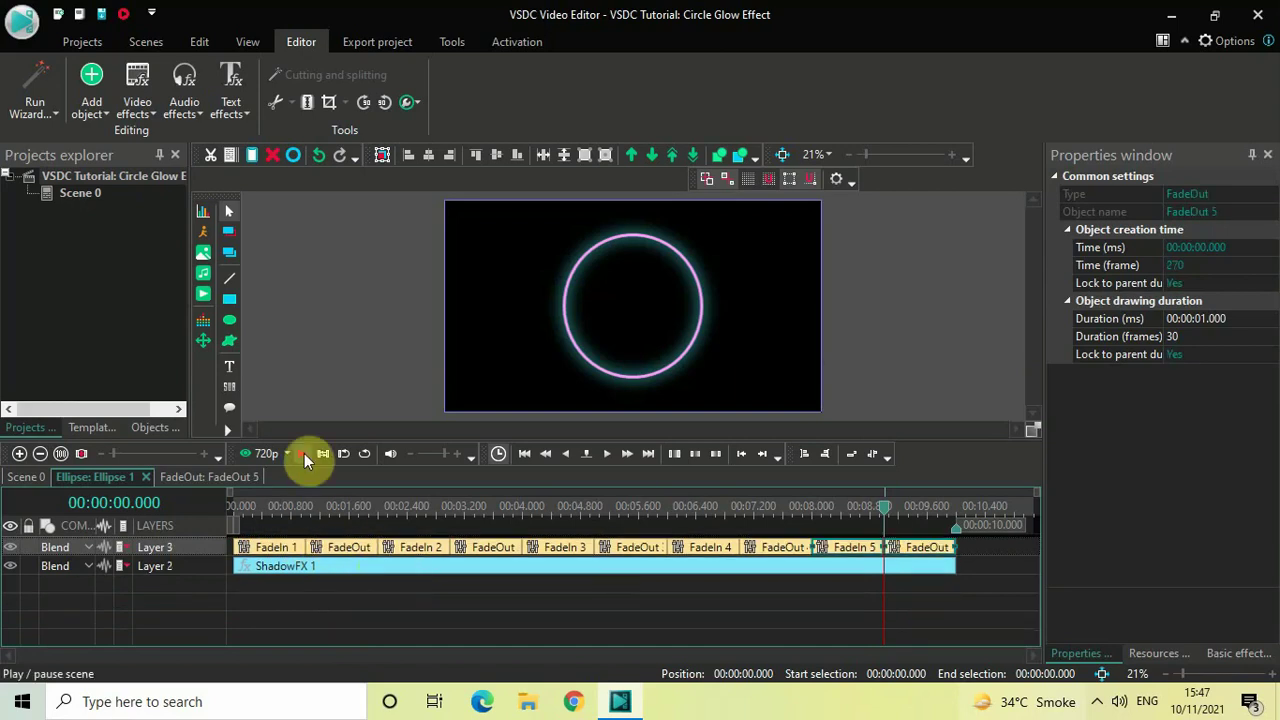
Back on Scene 0, rewind to the start and play the preview twice to watch the pink ring flicker.
{"action": "left_click", "coordinate": [20, 480]}
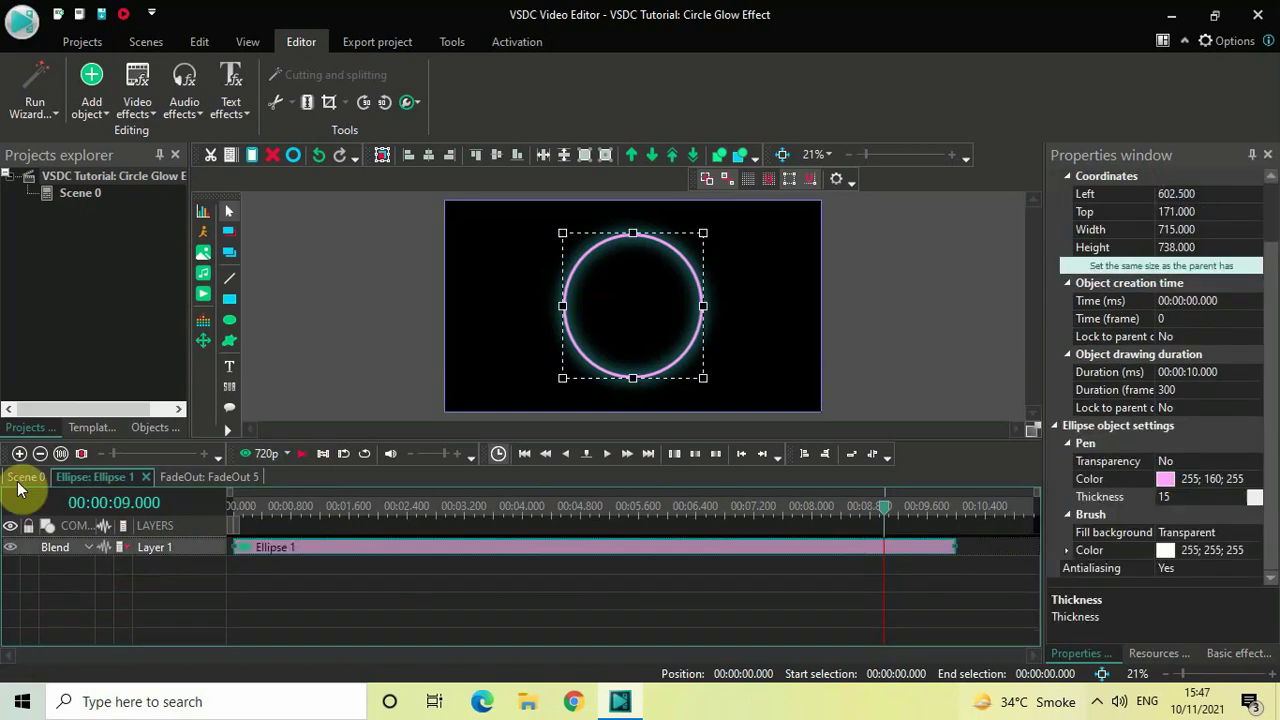
{"action": "left_click", "coordinate": [228, 505]}
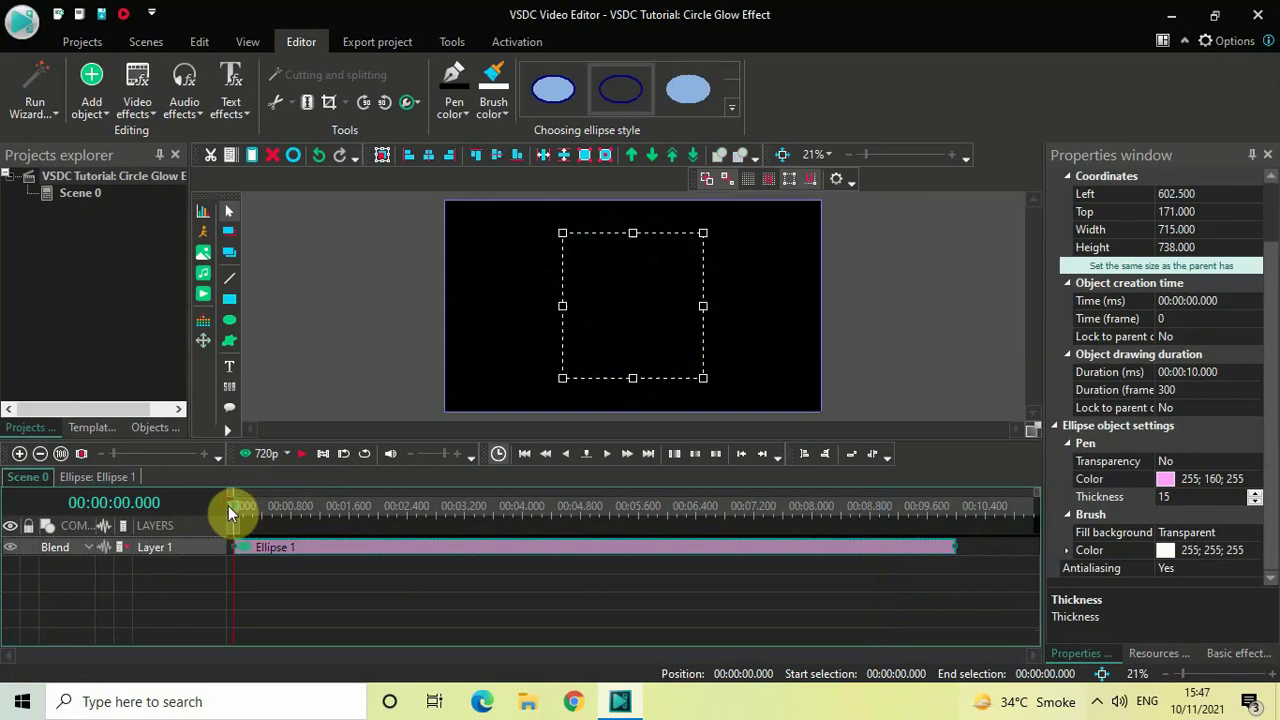
{"action": "left_click", "coordinate": [344, 280]}
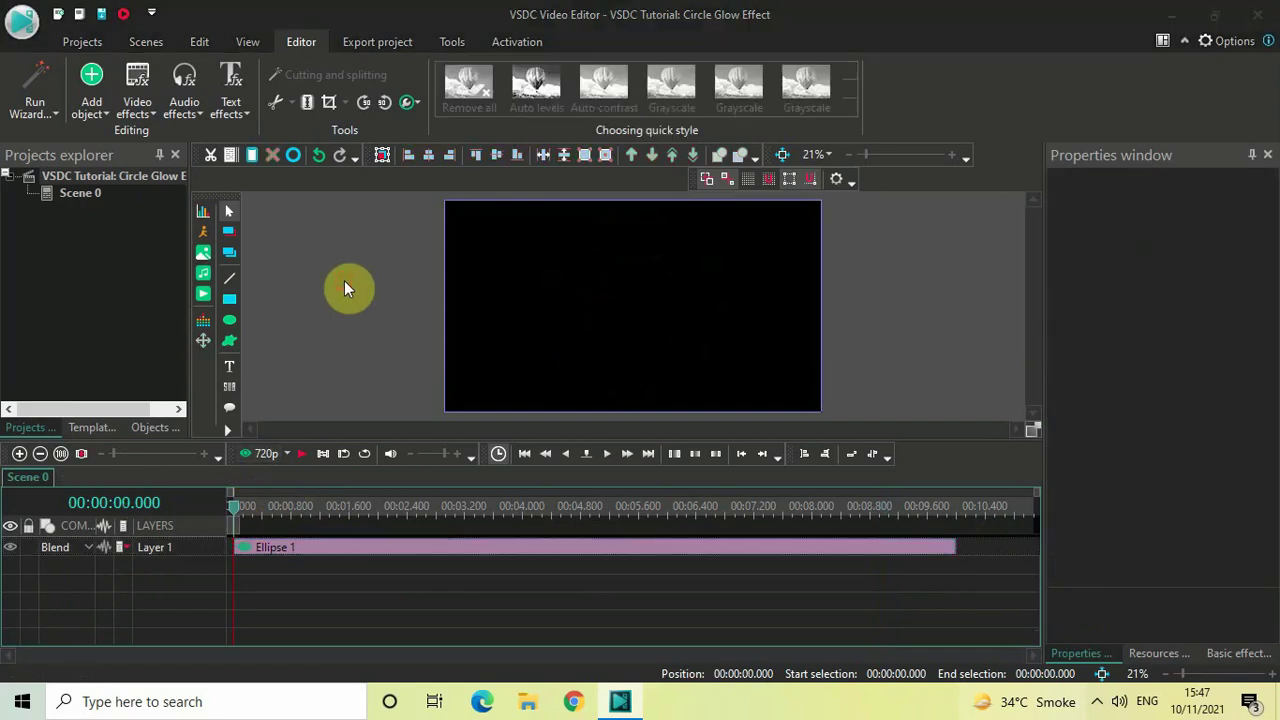
{"action": "key", "text": "space"}
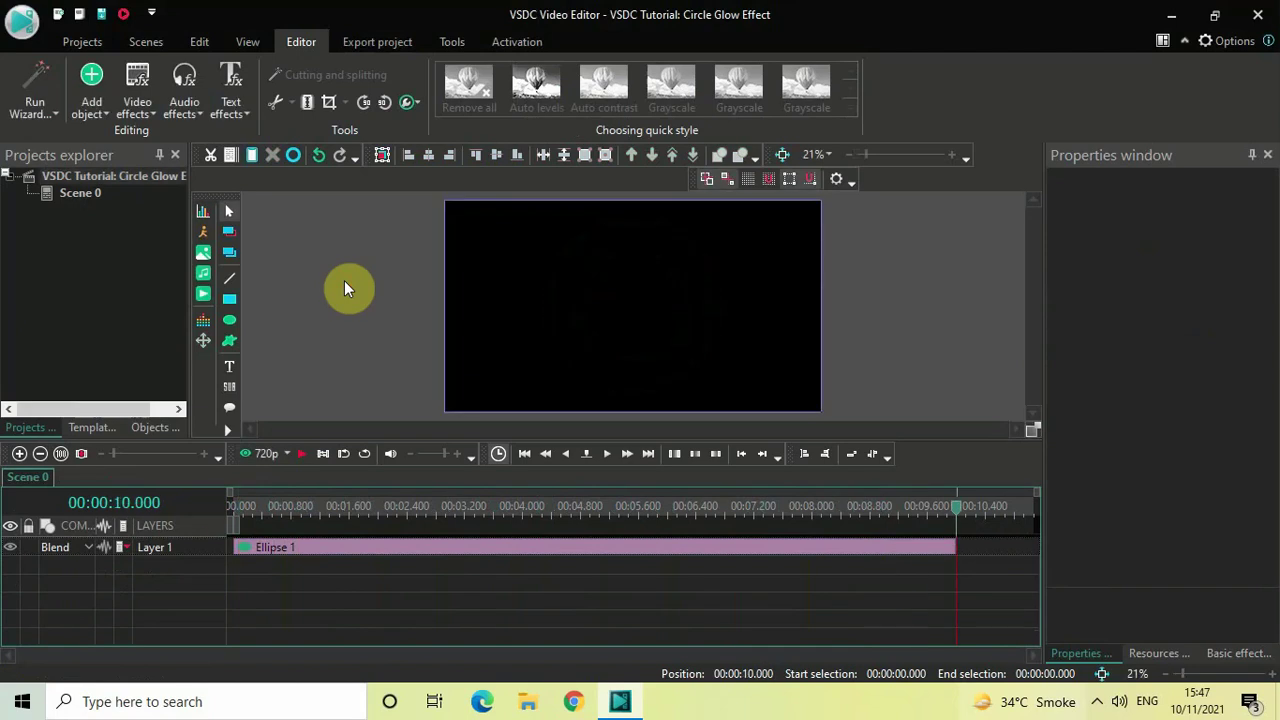
{"action": "left_click", "coordinate": [232, 510]}
{"action": "key", "text": "space"}
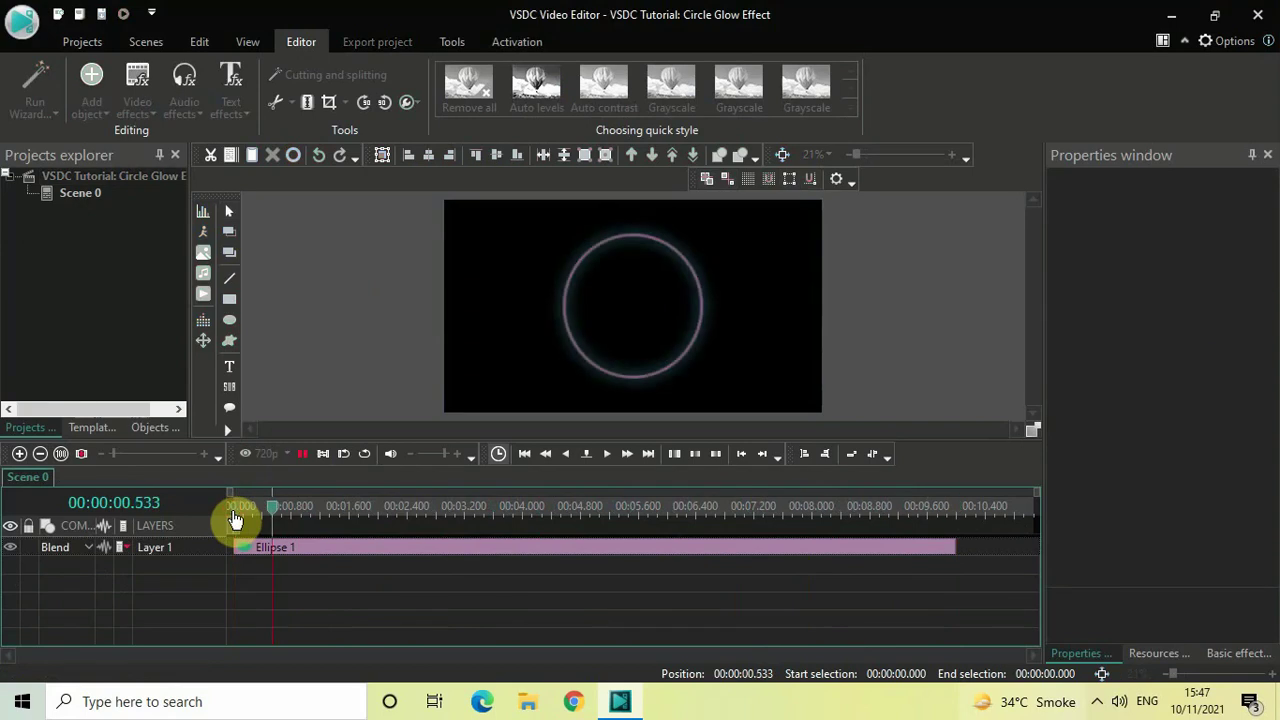